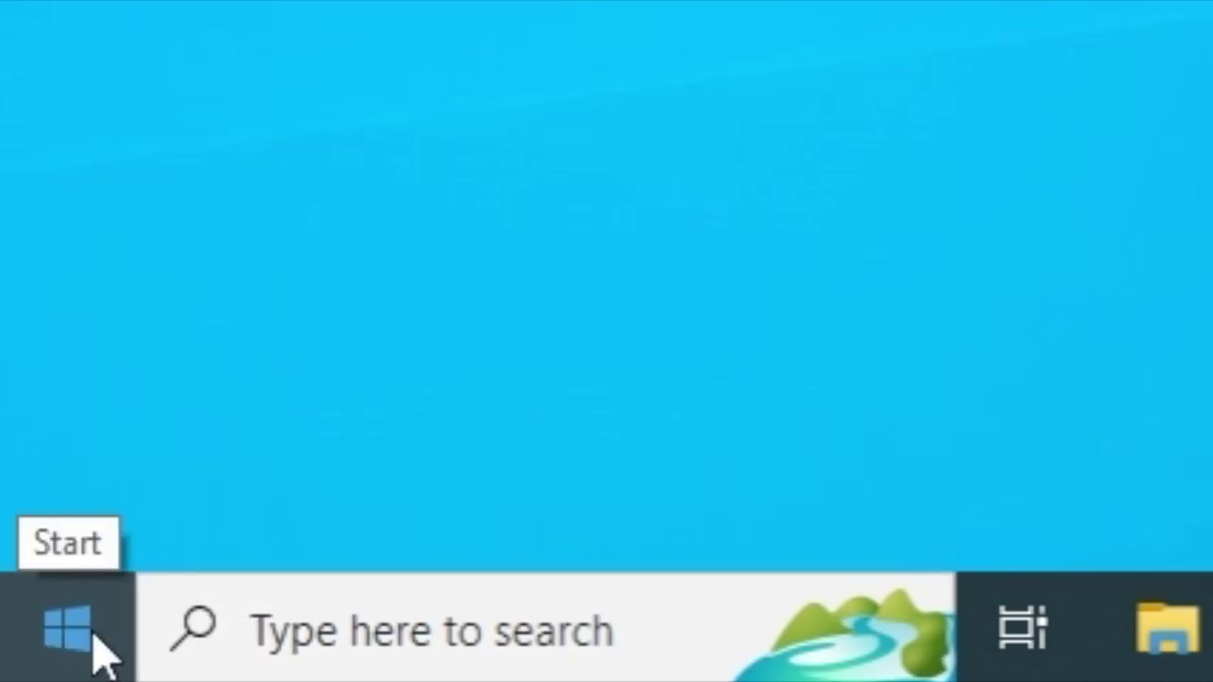
# - Open the properties of the Dell Wireless 1540 802.11a/g/n network adapter in Device Manager
pyautogui.rightClick(93, 634)
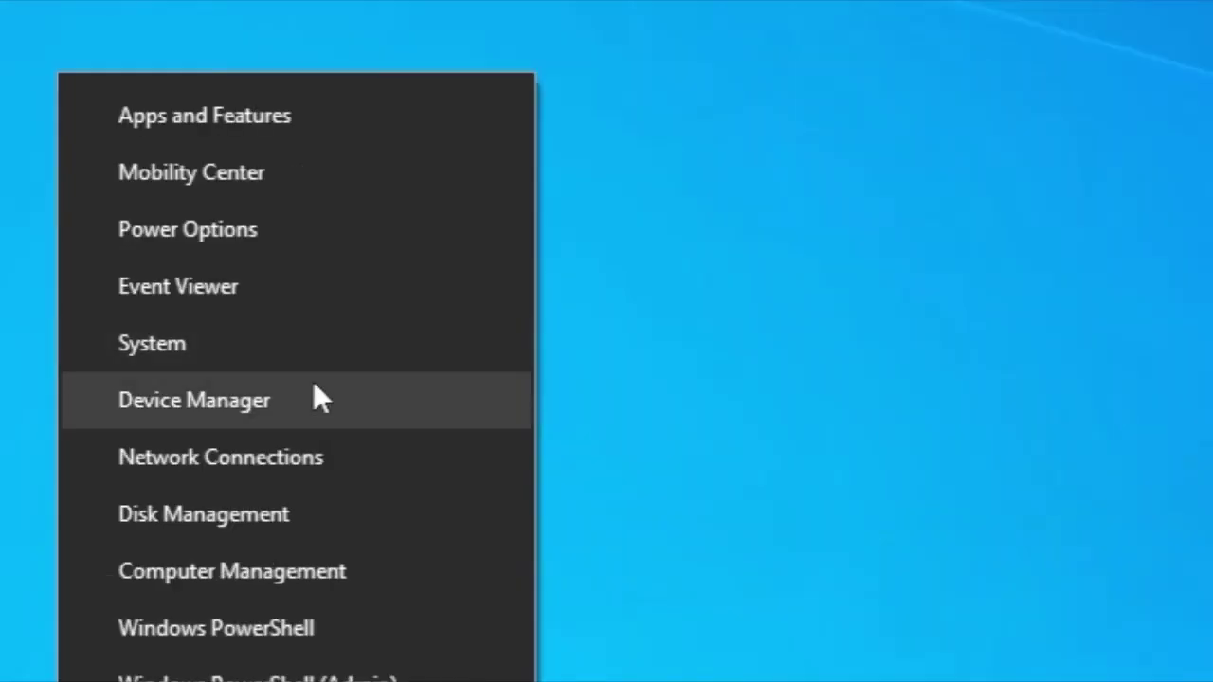
pyautogui.click(313, 383)
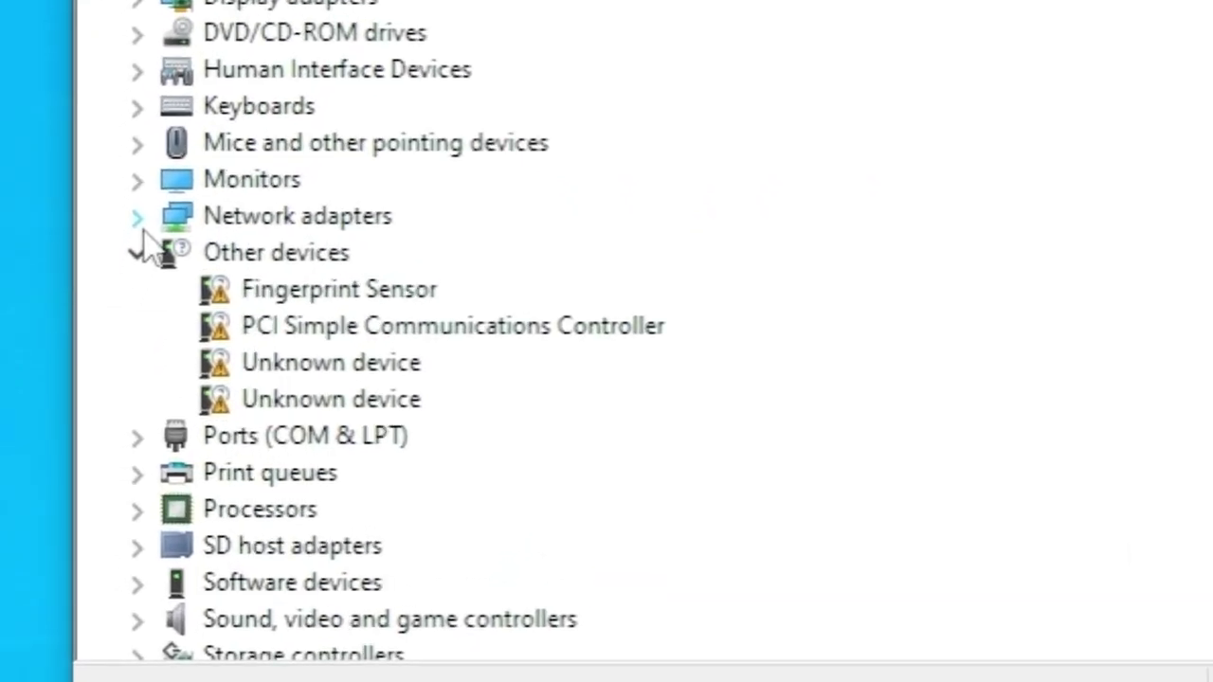
pyautogui.click(138, 219)
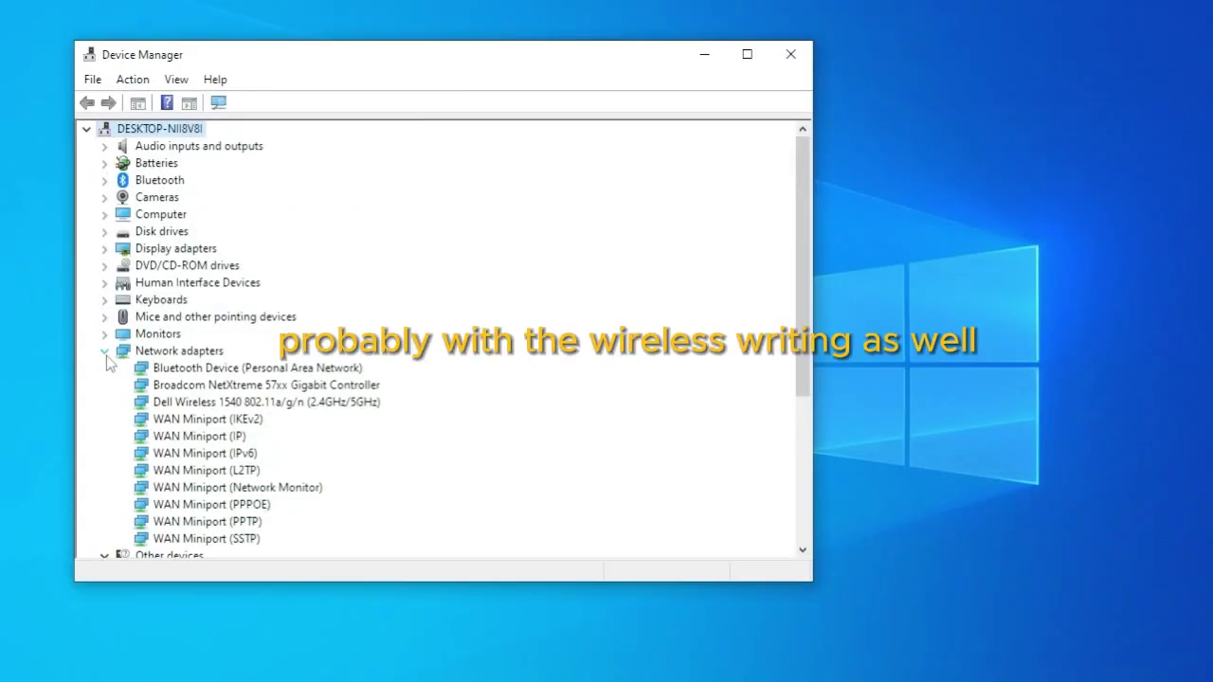
pyautogui.rightClick(188, 410)
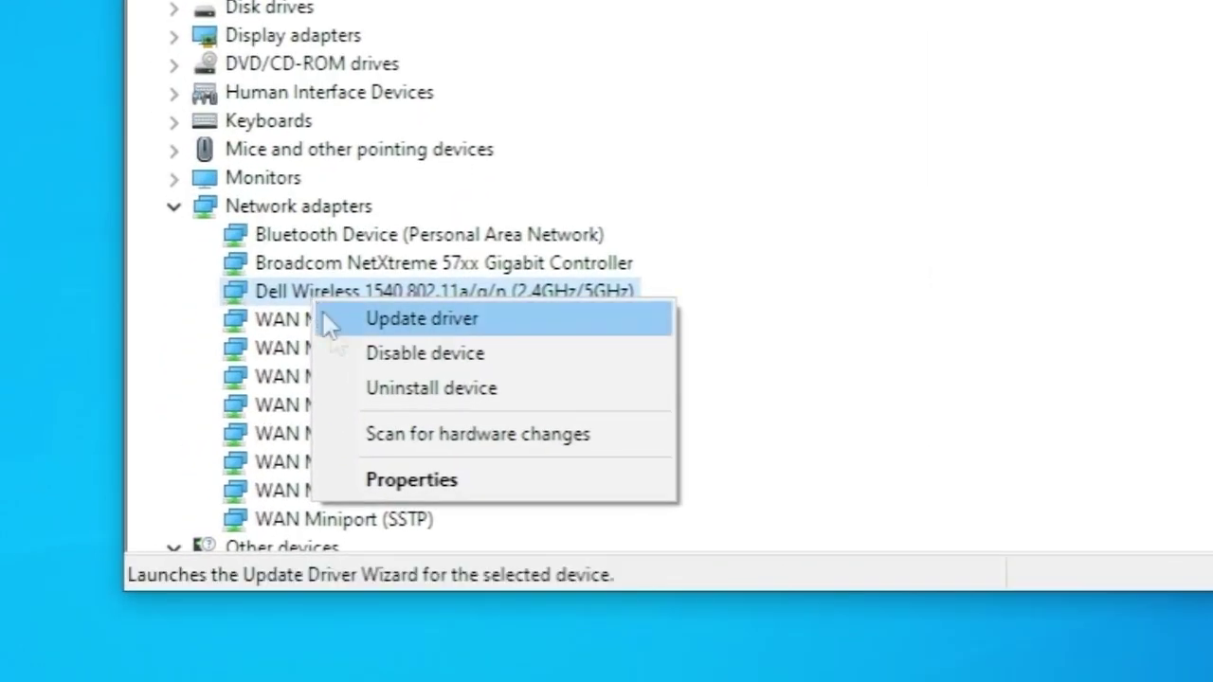
pyautogui.click(389, 481)
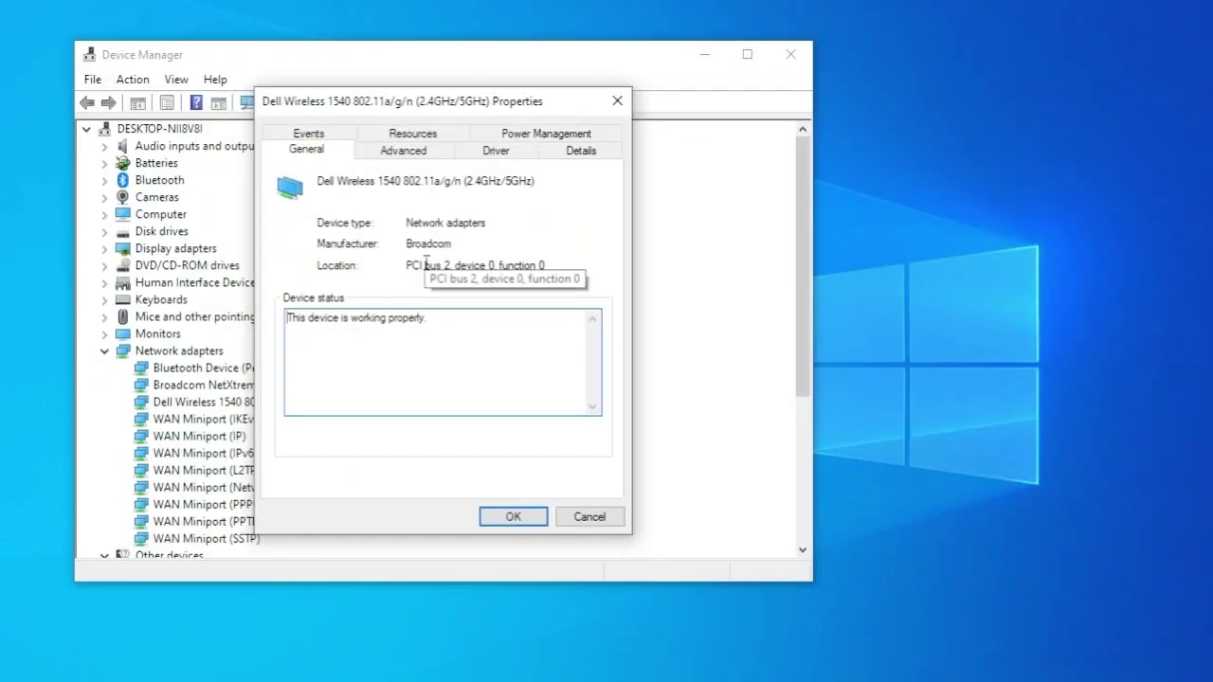
# - Stop the computer from turning off the Dell Wireless adapter to save power and accept the change
pyautogui.click(536, 140)
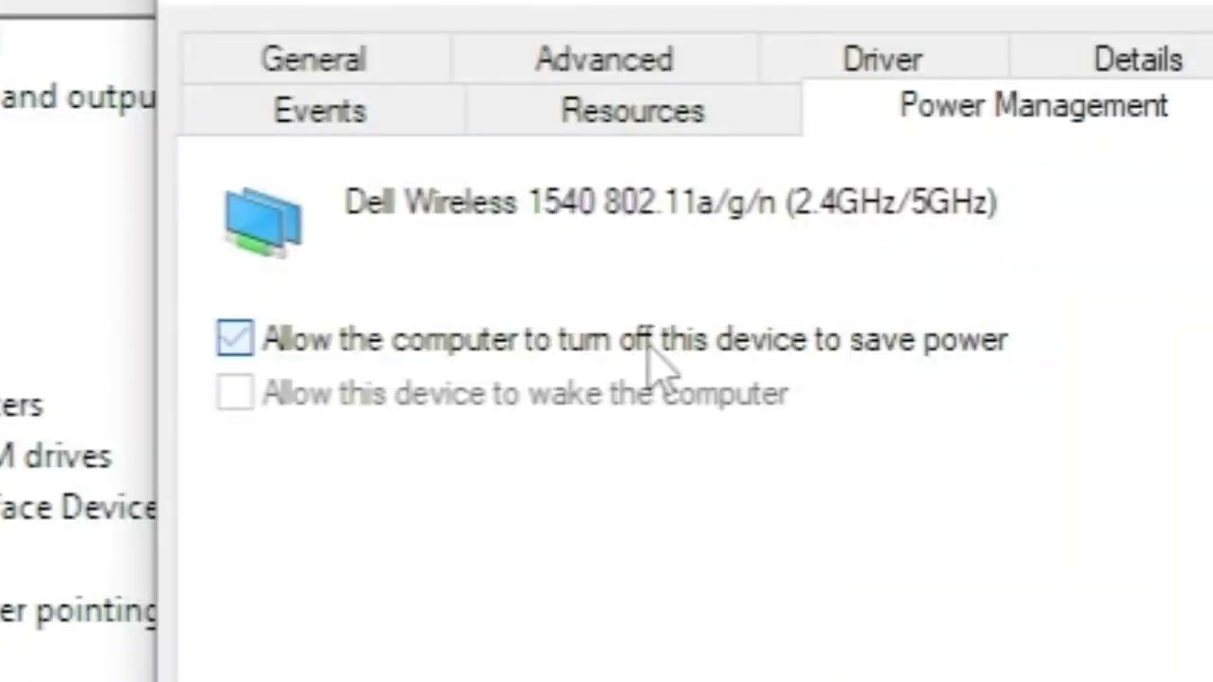
pyautogui.click(420, 230)
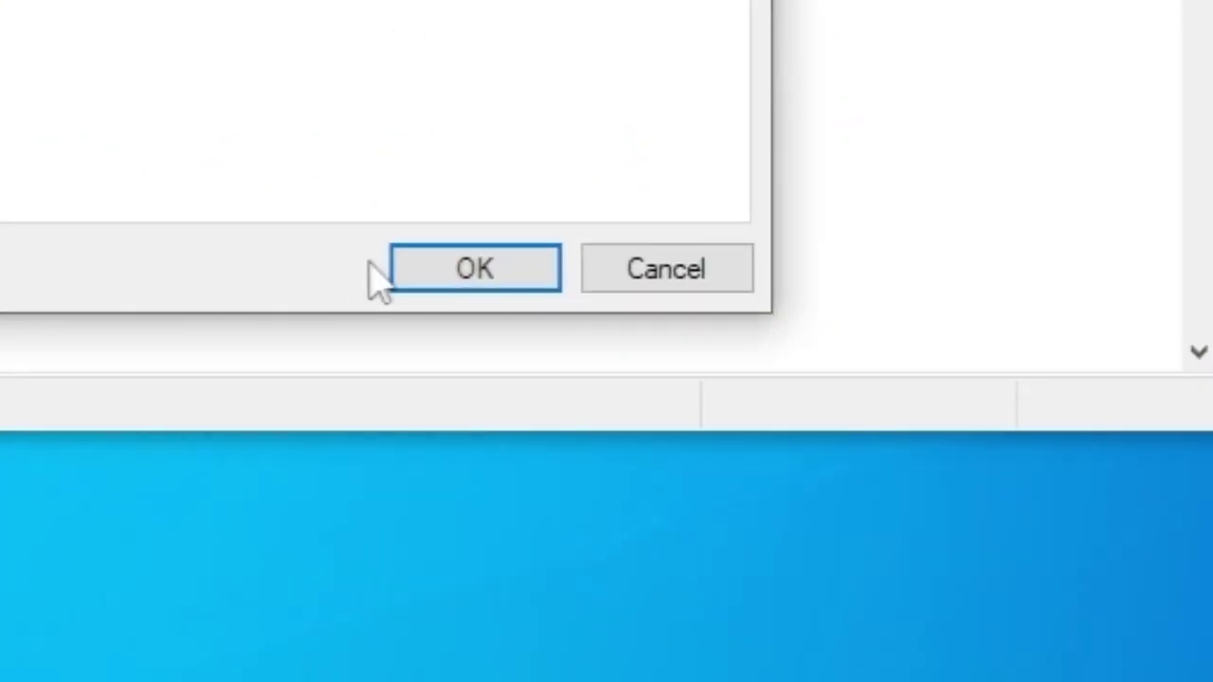
pyautogui.click(452, 274)
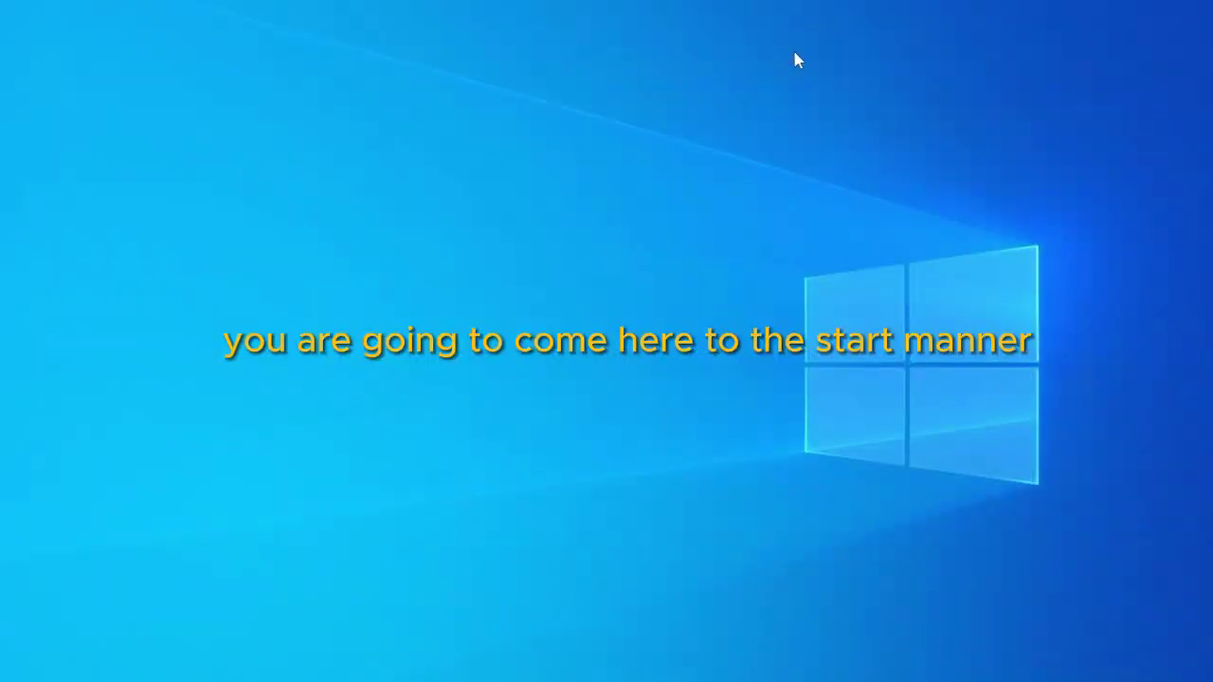
# - Open the advanced power settings of the Balanced plan from Edit power plan and move their dialog clear of the screen corner
pyautogui.press('super')
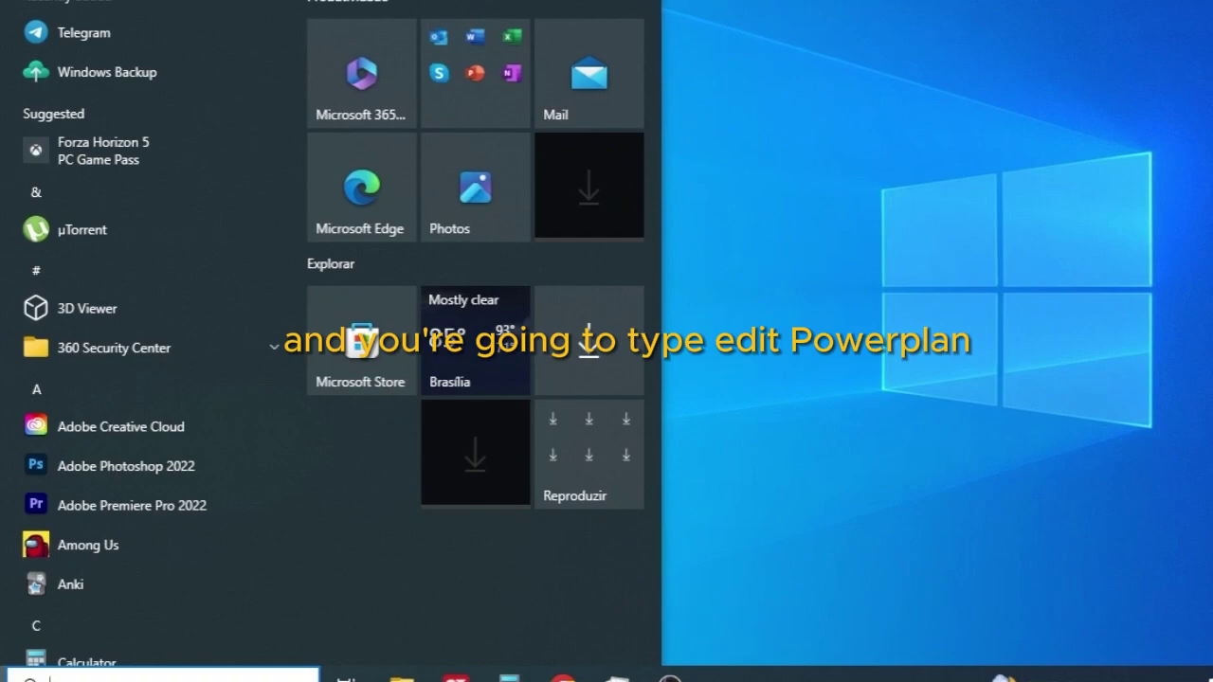
pyautogui.write('edit')
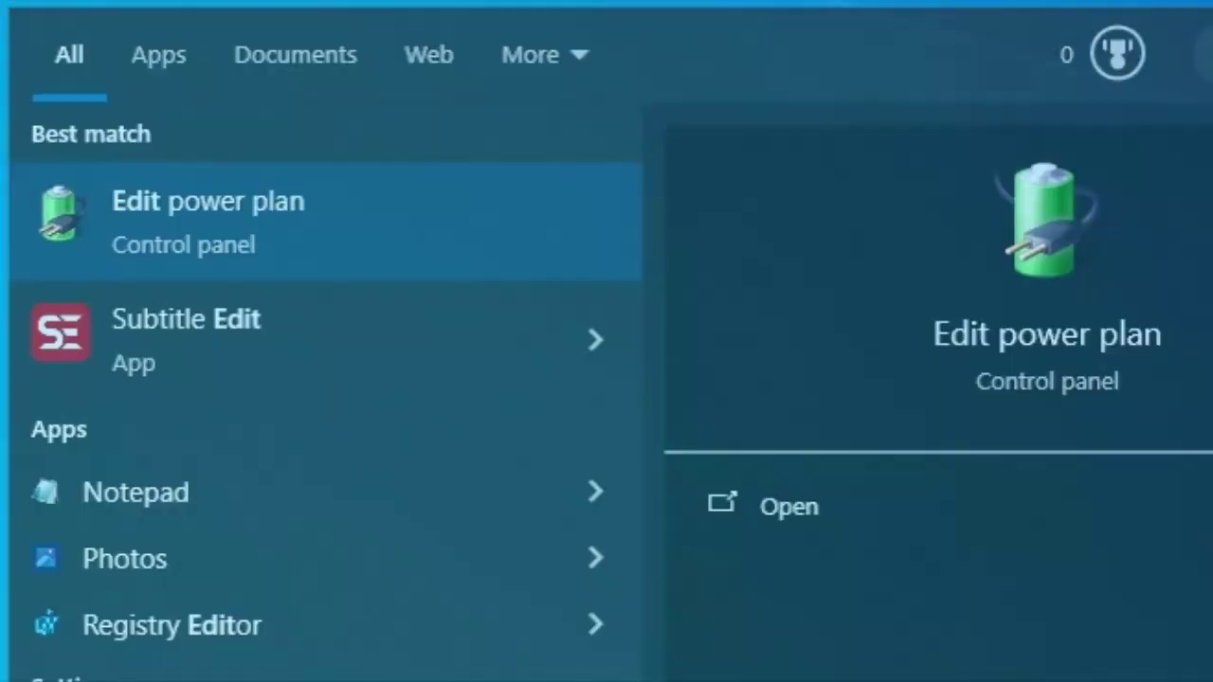
pyautogui.press('Return')
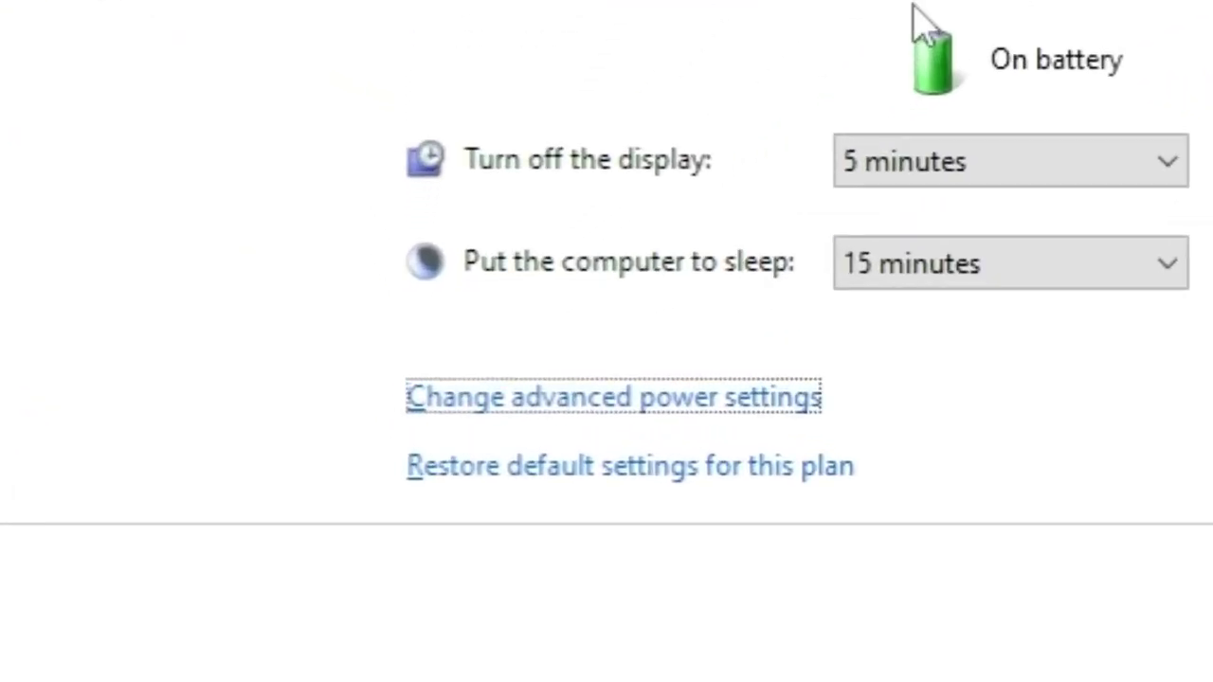
pyautogui.click(668, 406)
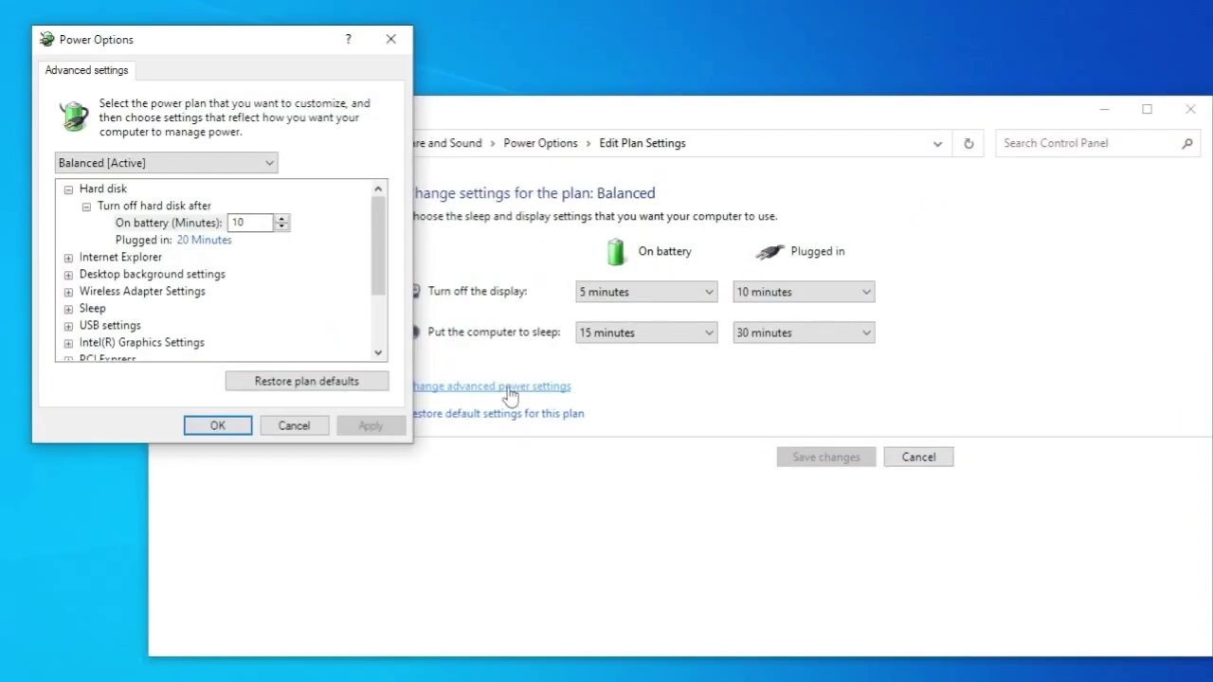
pyautogui.moveTo(167, 55); pyautogui.dragTo(441, 169)
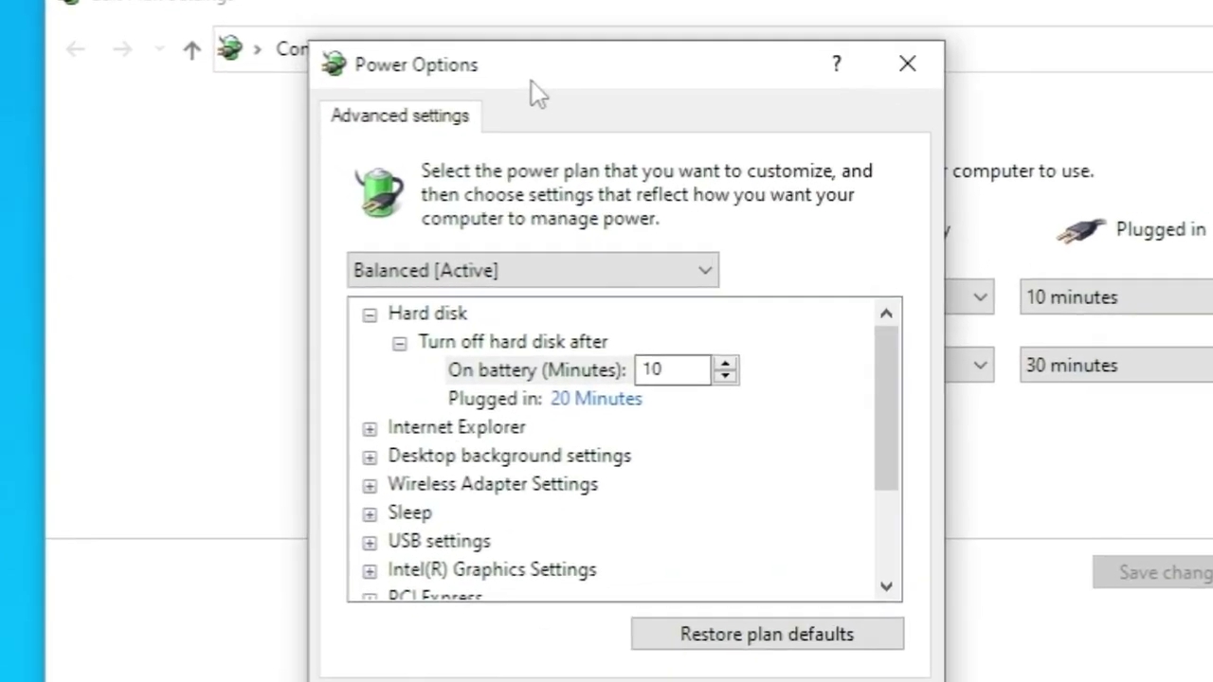
# - Set the wireless adapter's power saving mode on battery to Medium Power Saving and apply it
pyautogui.click(370, 485)
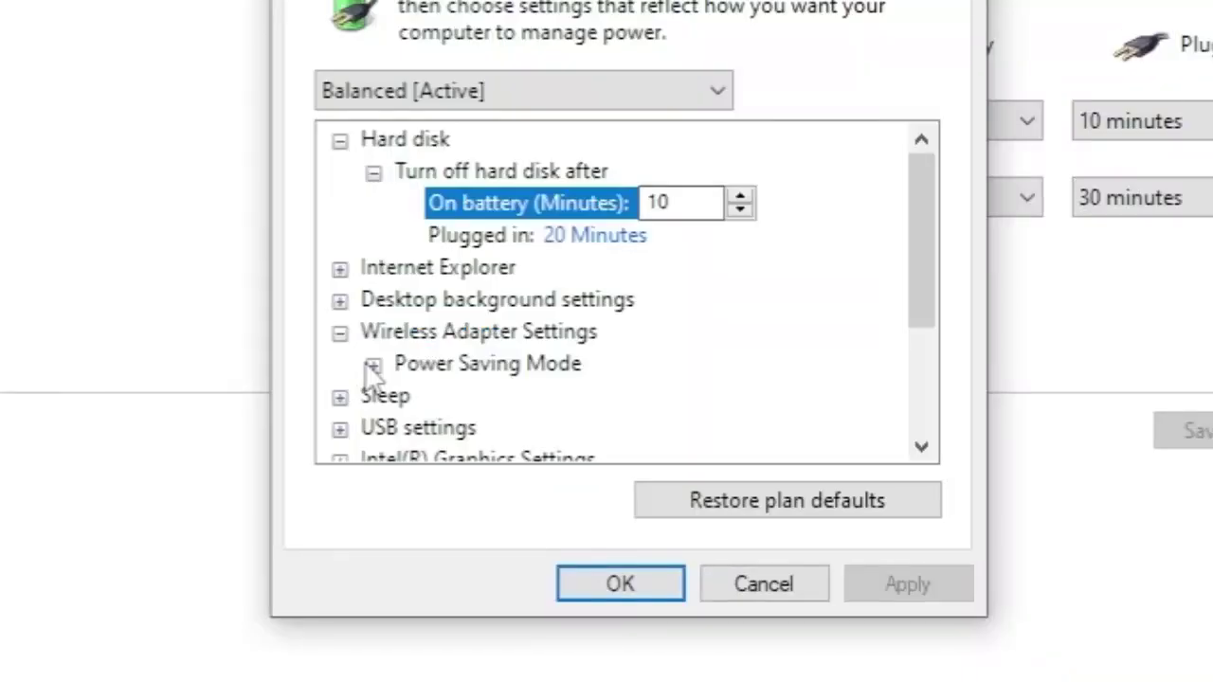
pyautogui.click(360, 423)
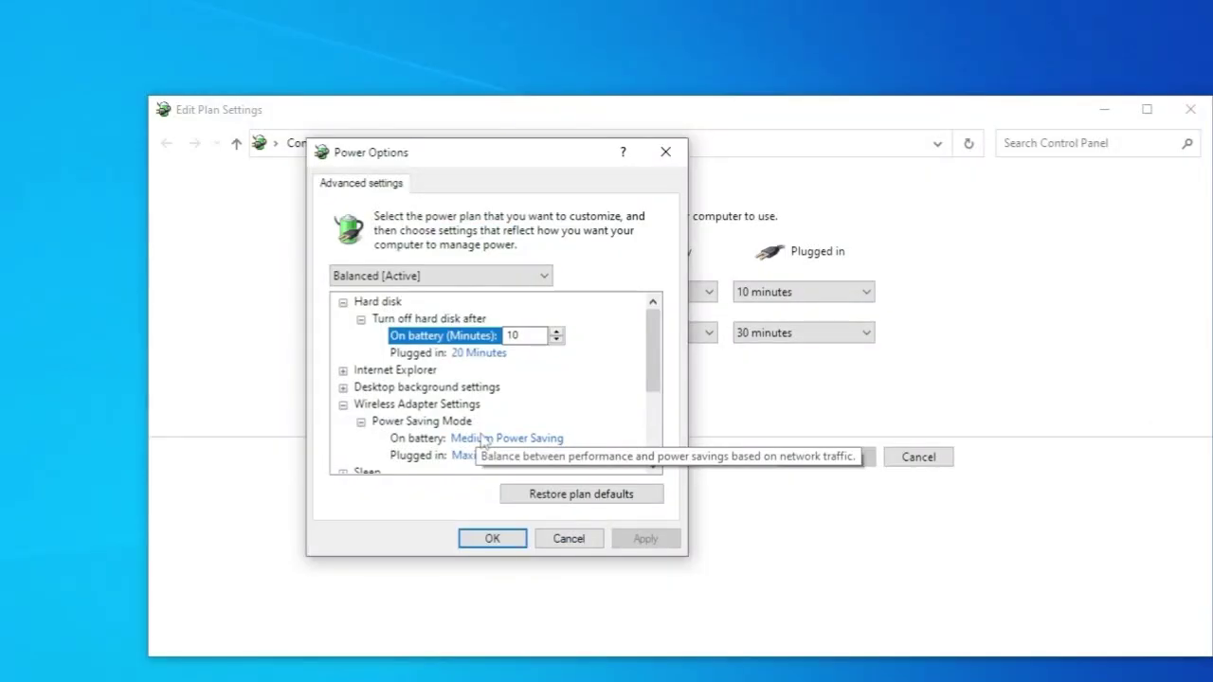
pyautogui.click(606, 398)
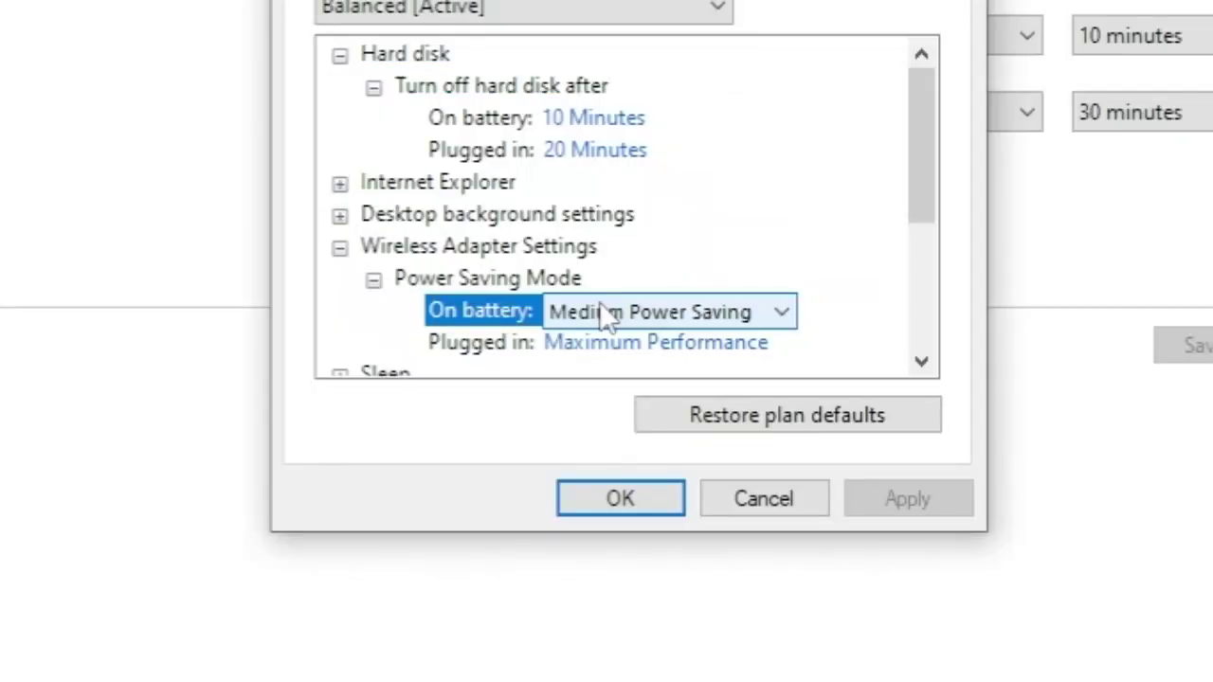
pyautogui.click(485, 441)
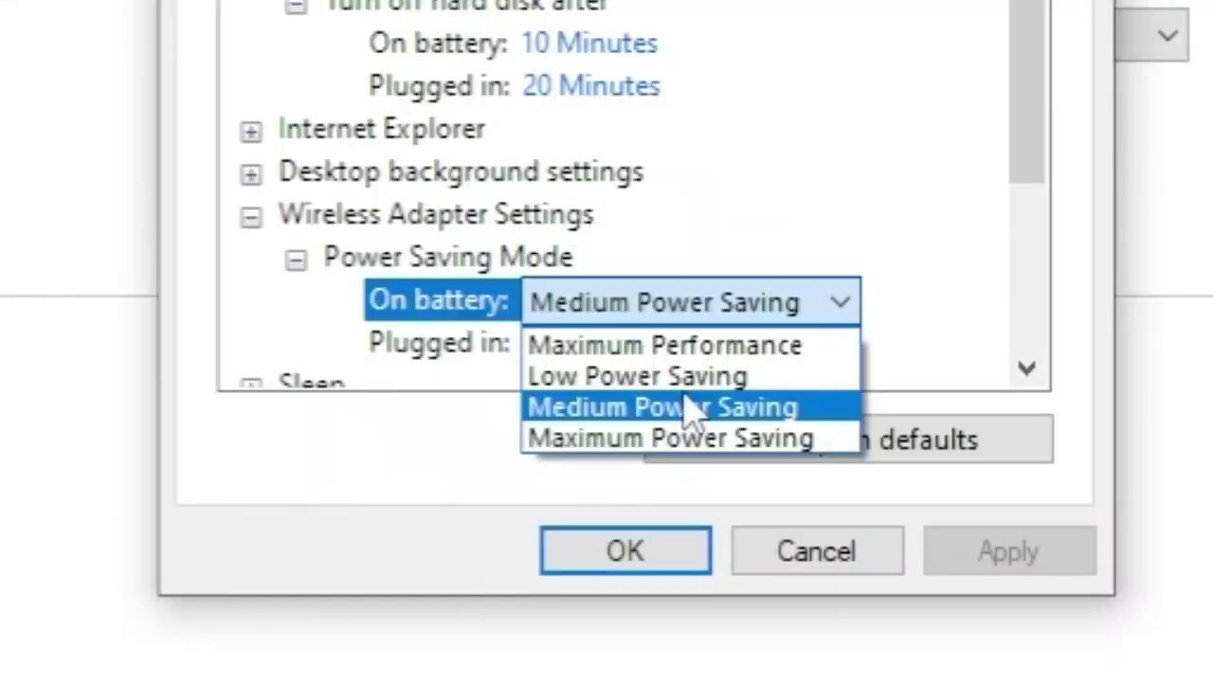
pyautogui.click(690, 408)
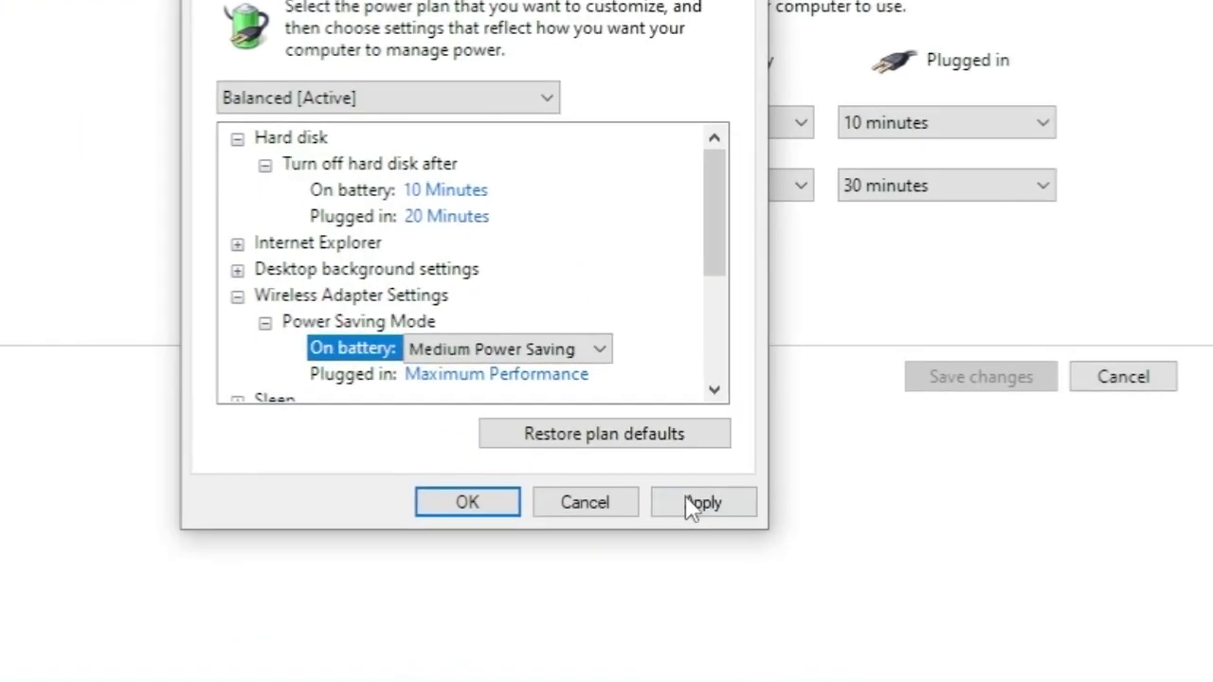
pyautogui.click(641, 537)
pyautogui.click(508, 542)
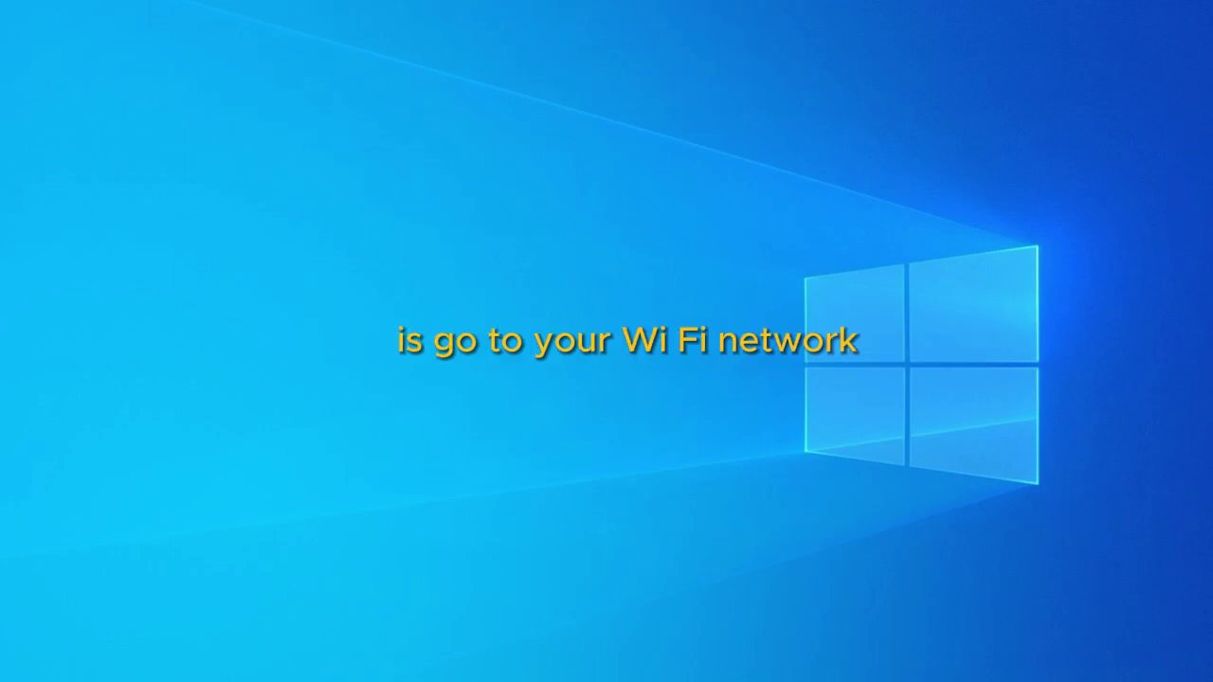
# - Open the list of network connections through the adapter options in the Wi-Fi settings
pyautogui.rightClick(1059, 662)
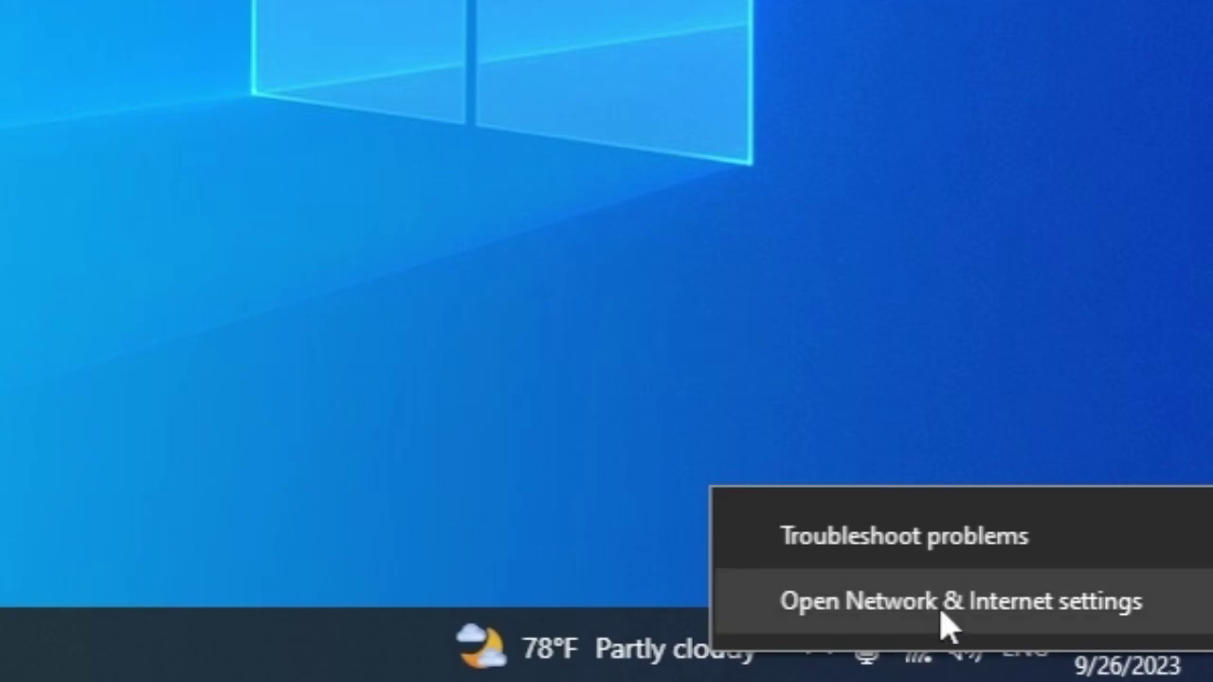
pyautogui.click(943, 616)
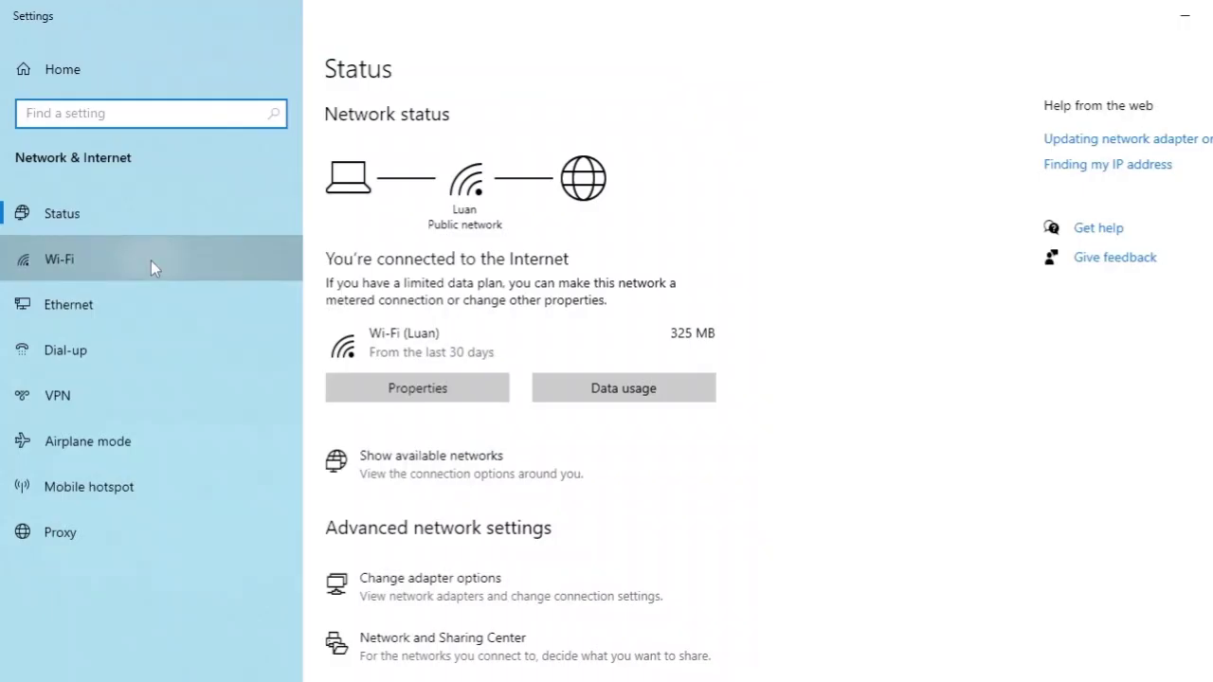
pyautogui.click(151, 261)
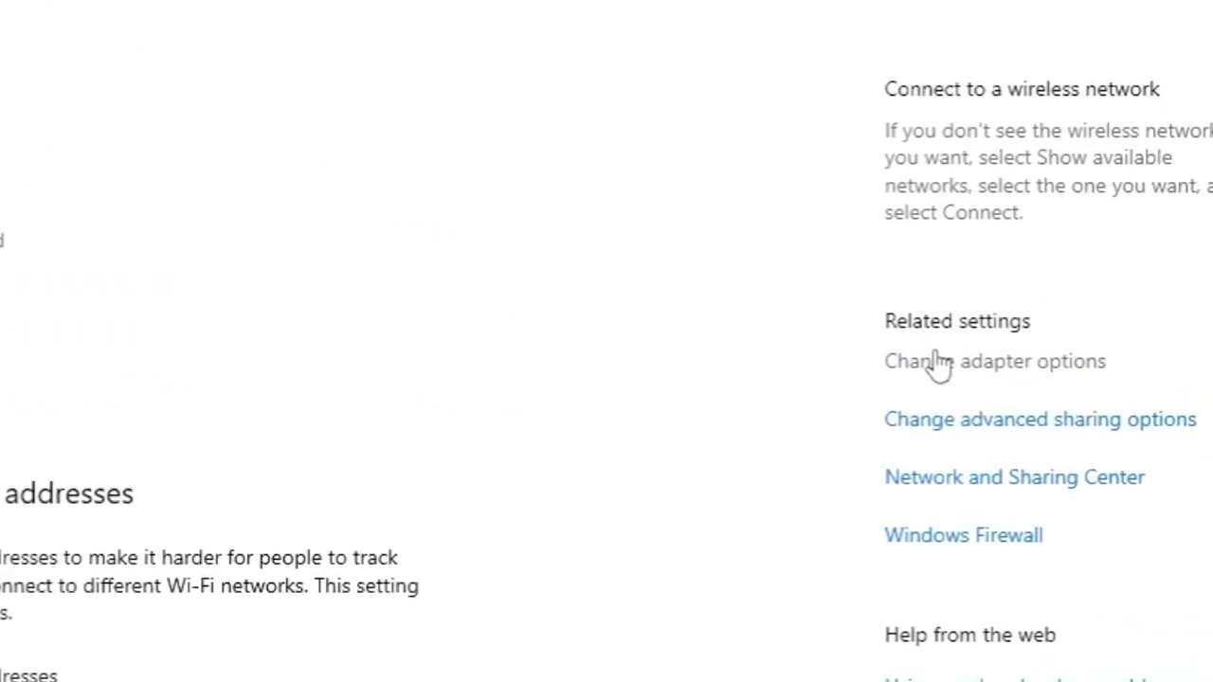
pyautogui.click(777, 417)
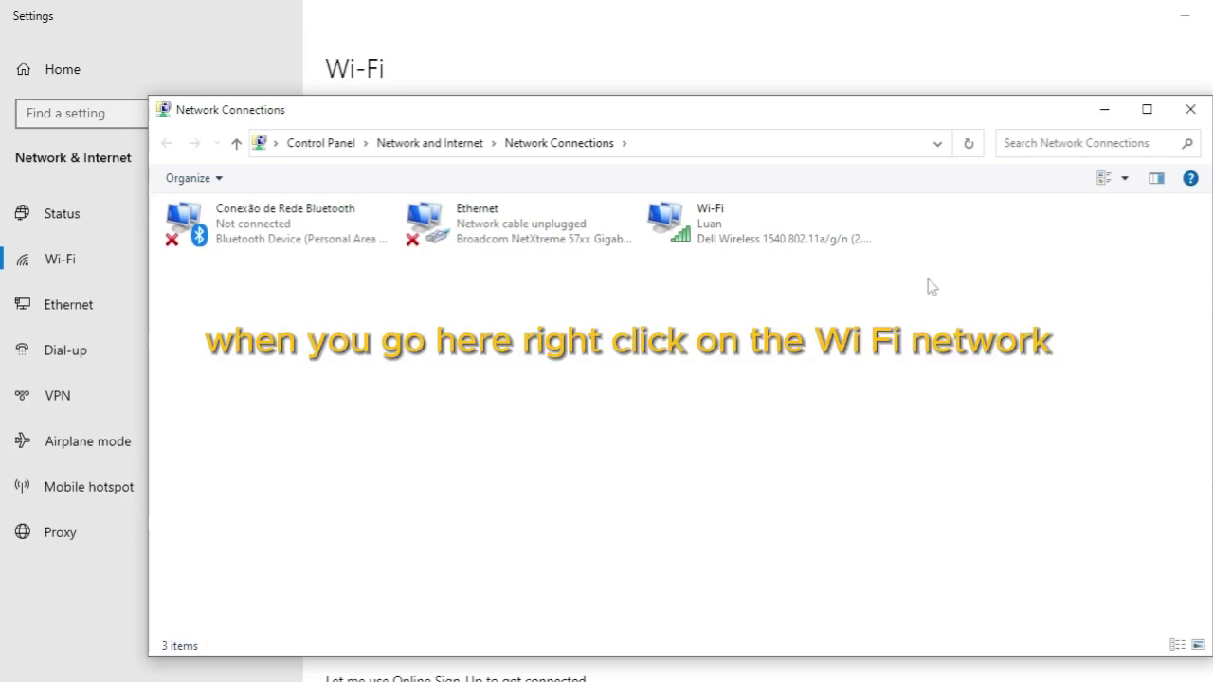
# - Open the advanced driver properties of the adapter used by the Wi-Fi connection
pyautogui.rightClick(801, 231)
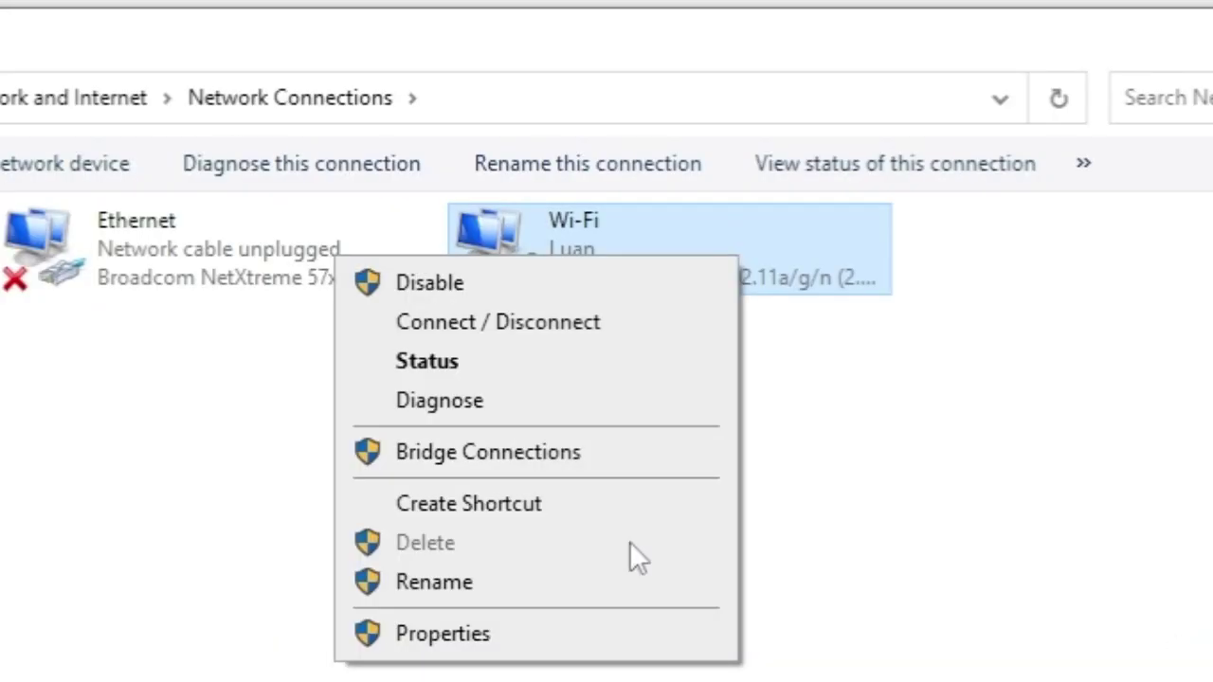
pyautogui.click(706, 434)
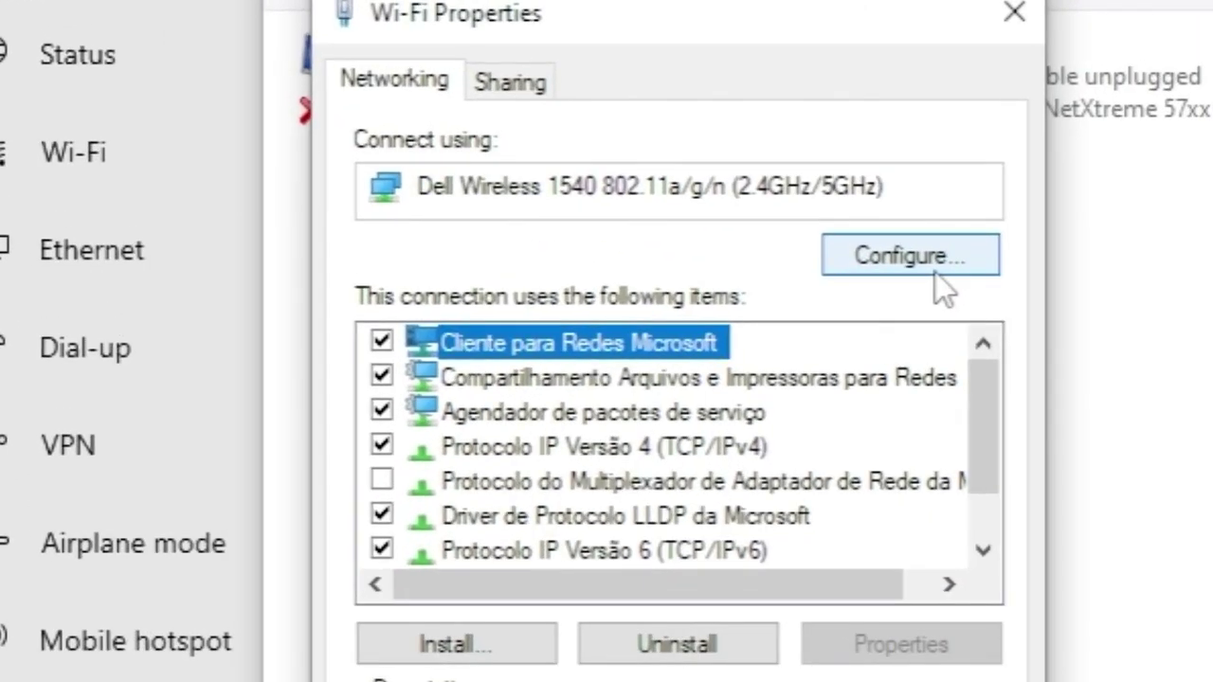
pyautogui.click(889, 254)
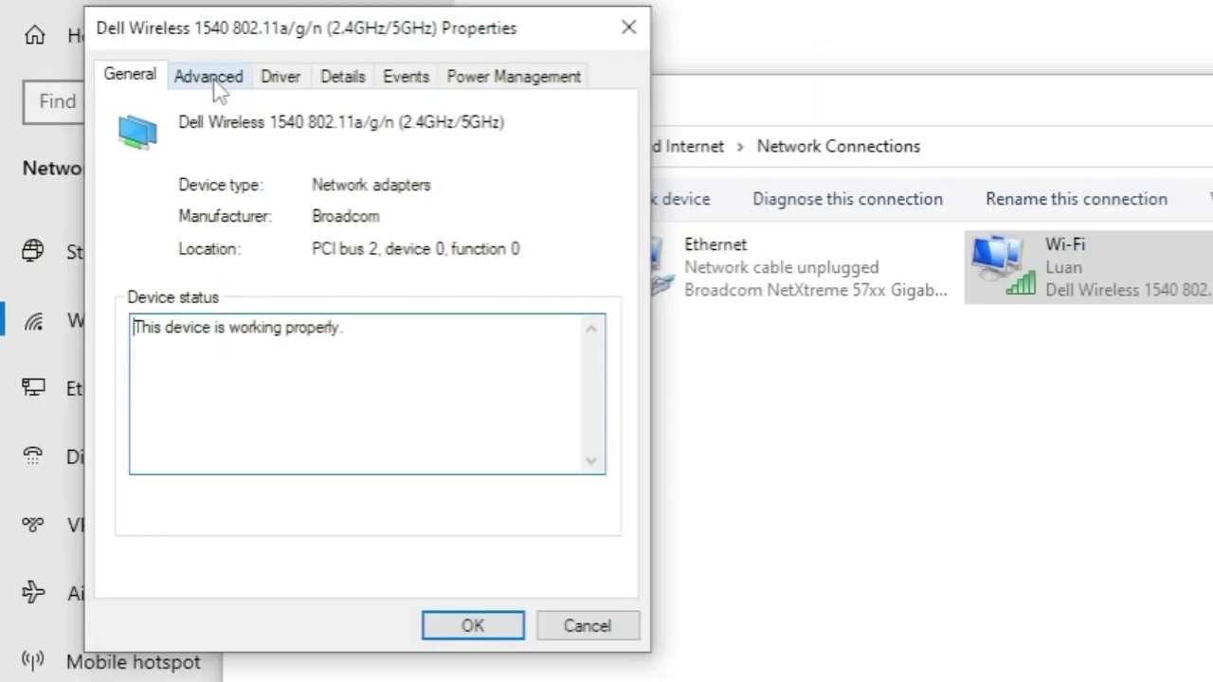
pyautogui.click(140, 96)
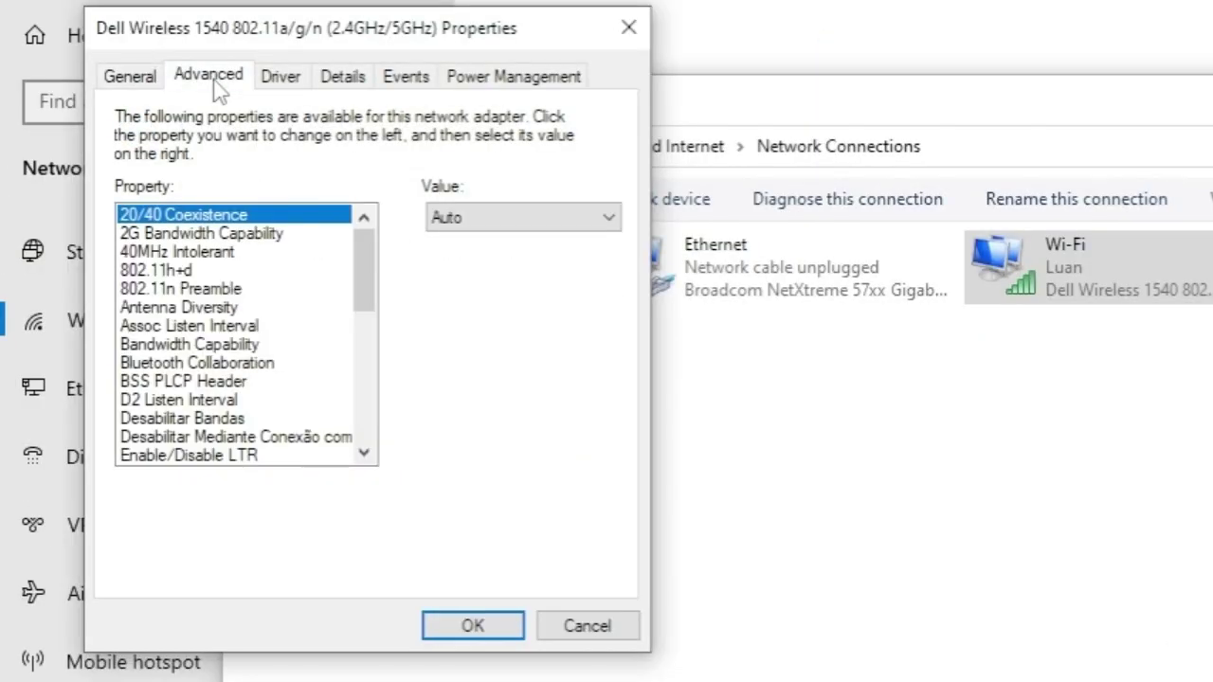
# - Examine the values offered for the adapter's 20/40 Coexistence property and close the dialog without saving
pyautogui.click(303, 252)
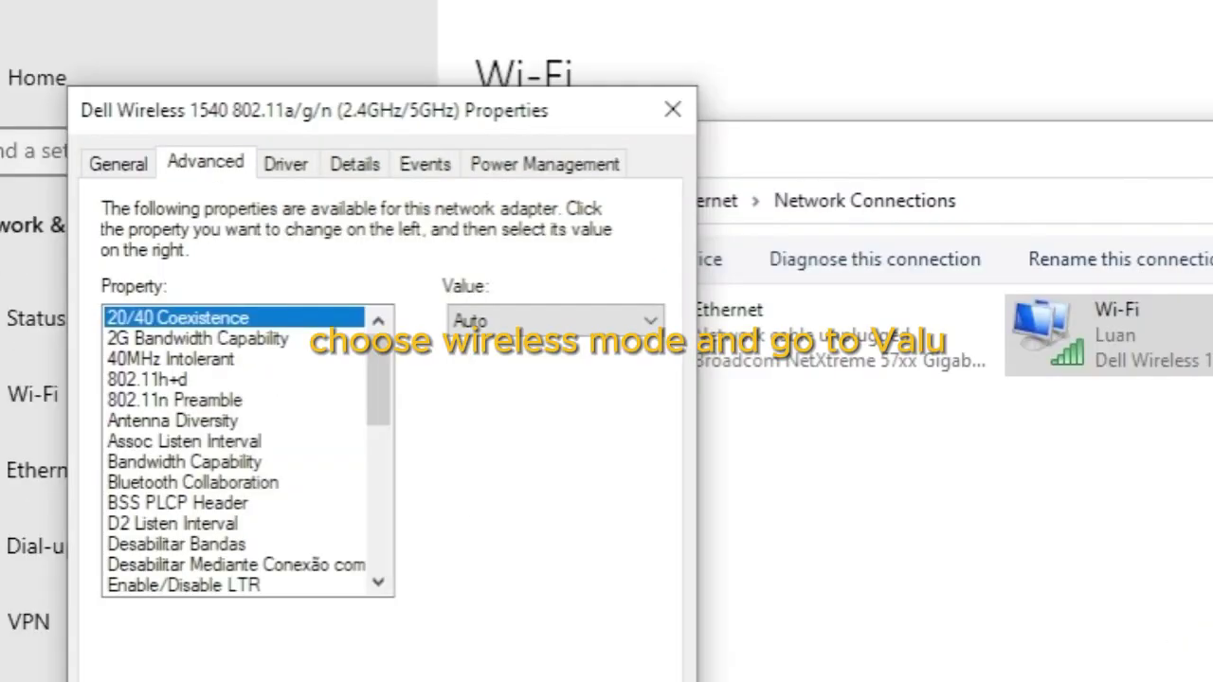
pyautogui.click(335, 216)
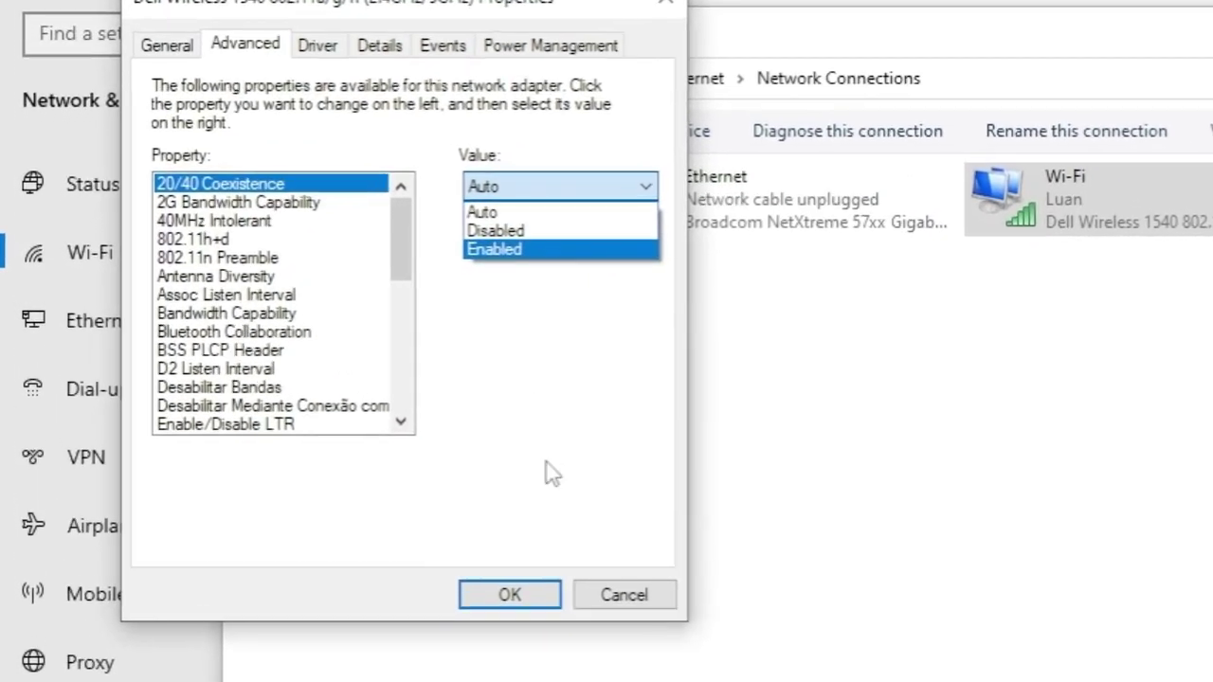
pyautogui.click(366, 405)
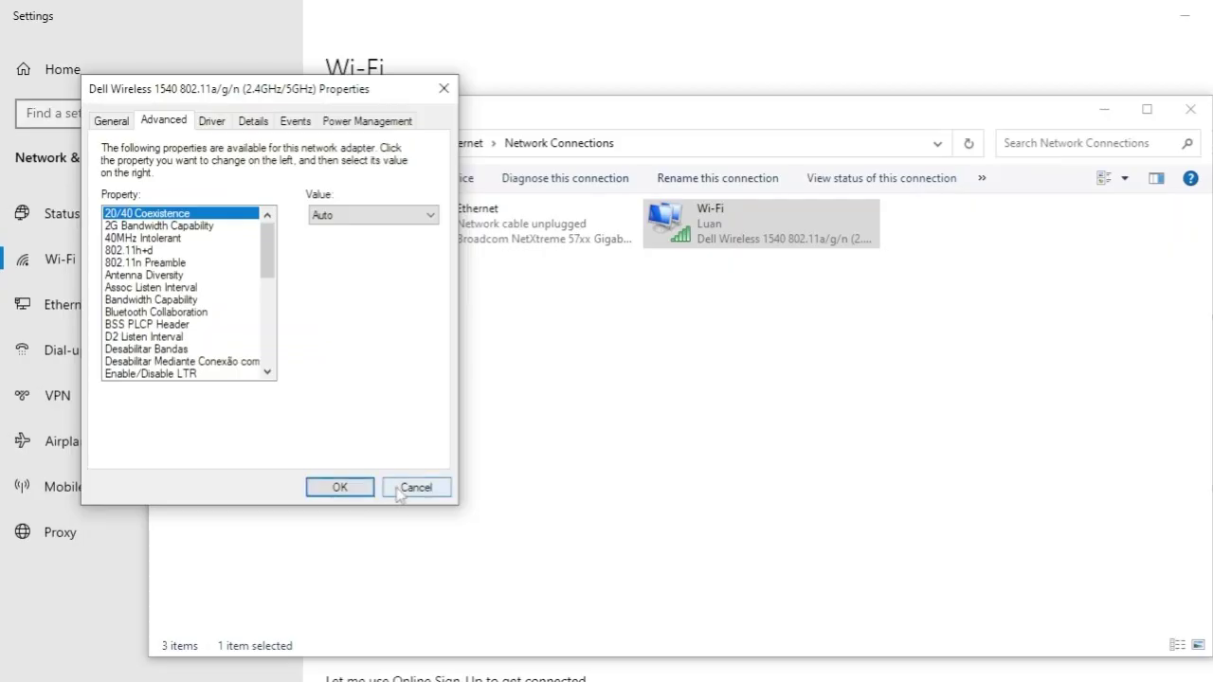
pyautogui.click(617, 606)
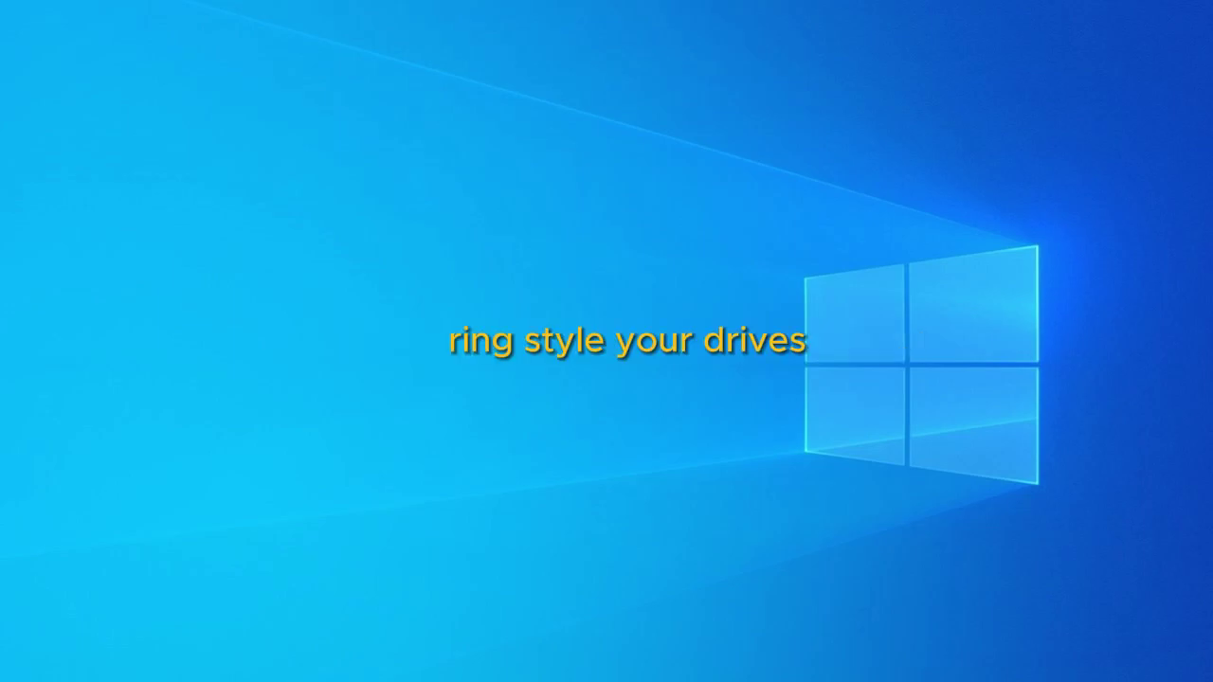
# - Reopen Device Manager through a search for "device manager" and expand the network adapters
pyautogui.press('super')
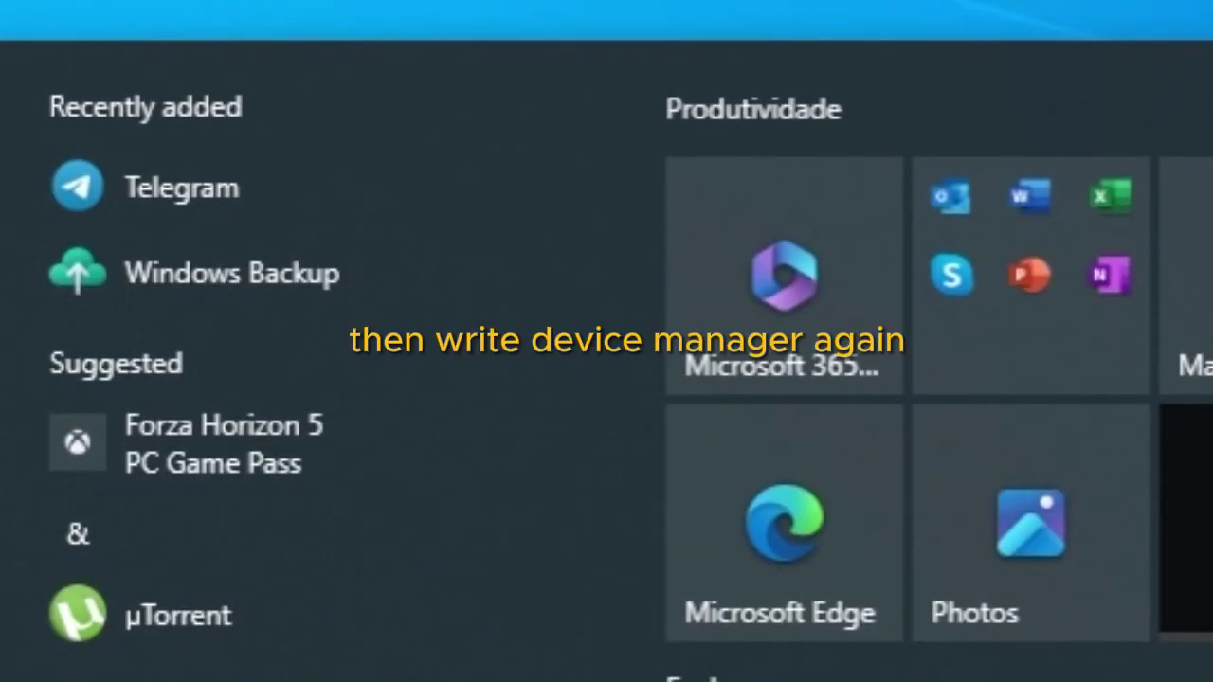
pyautogui.write('device manager')
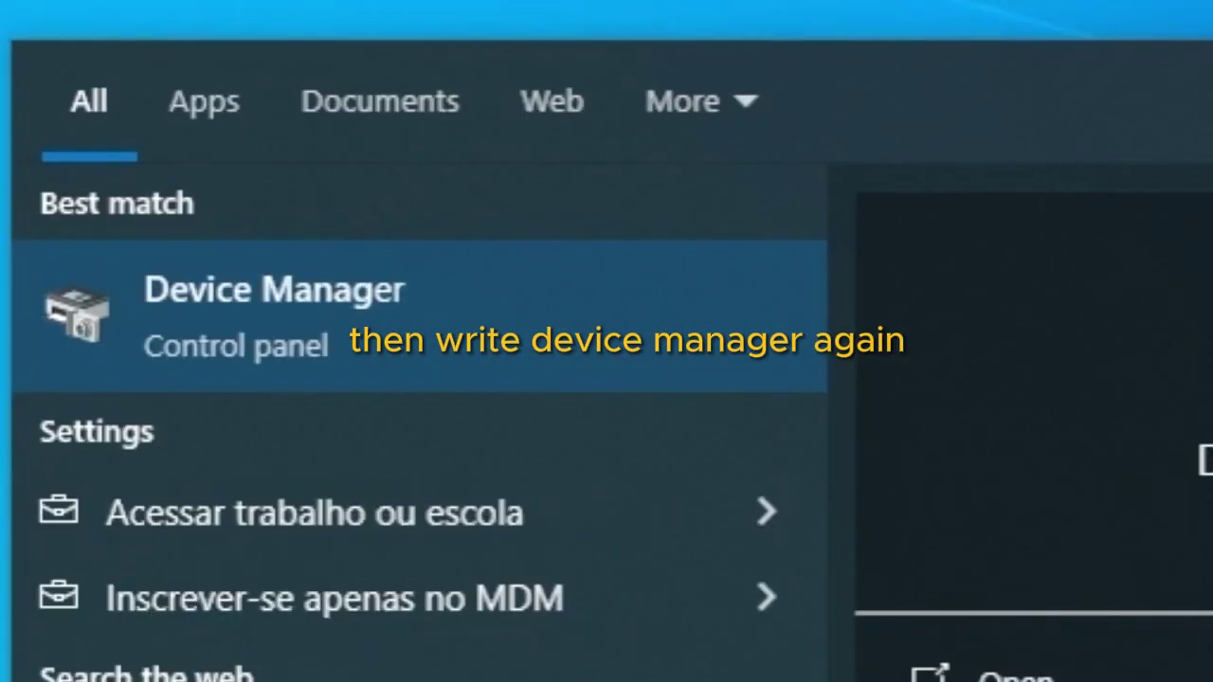
pyautogui.press('Return')
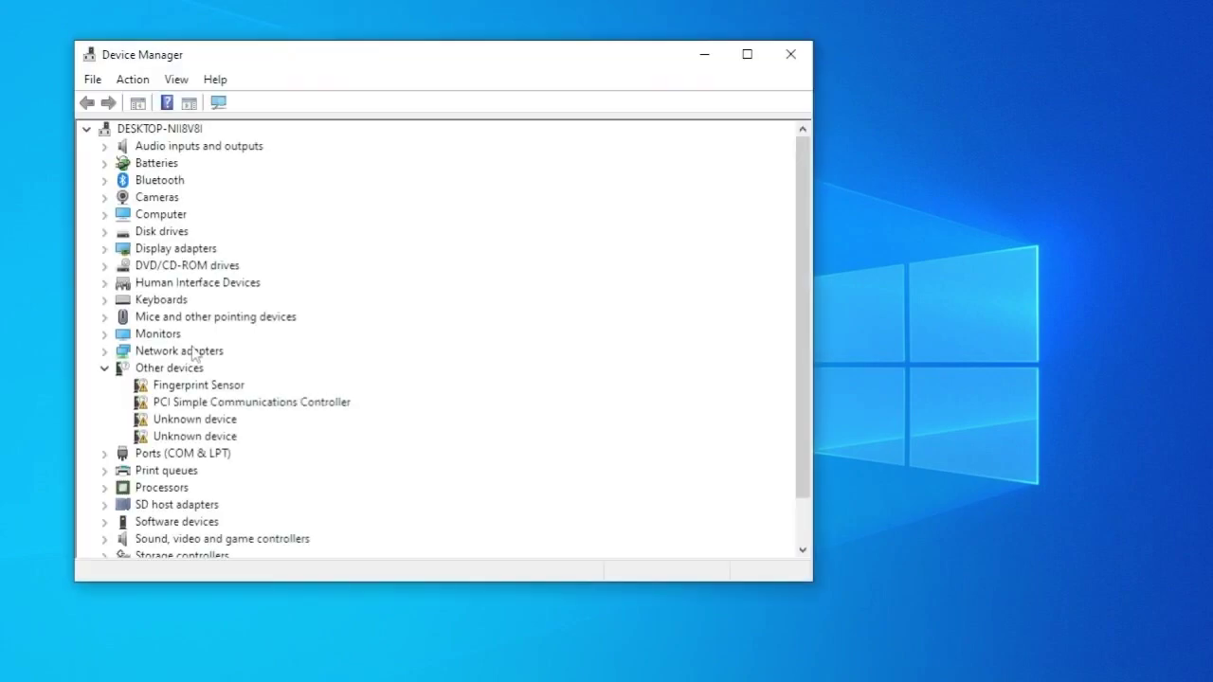
pyautogui.click(105, 351)
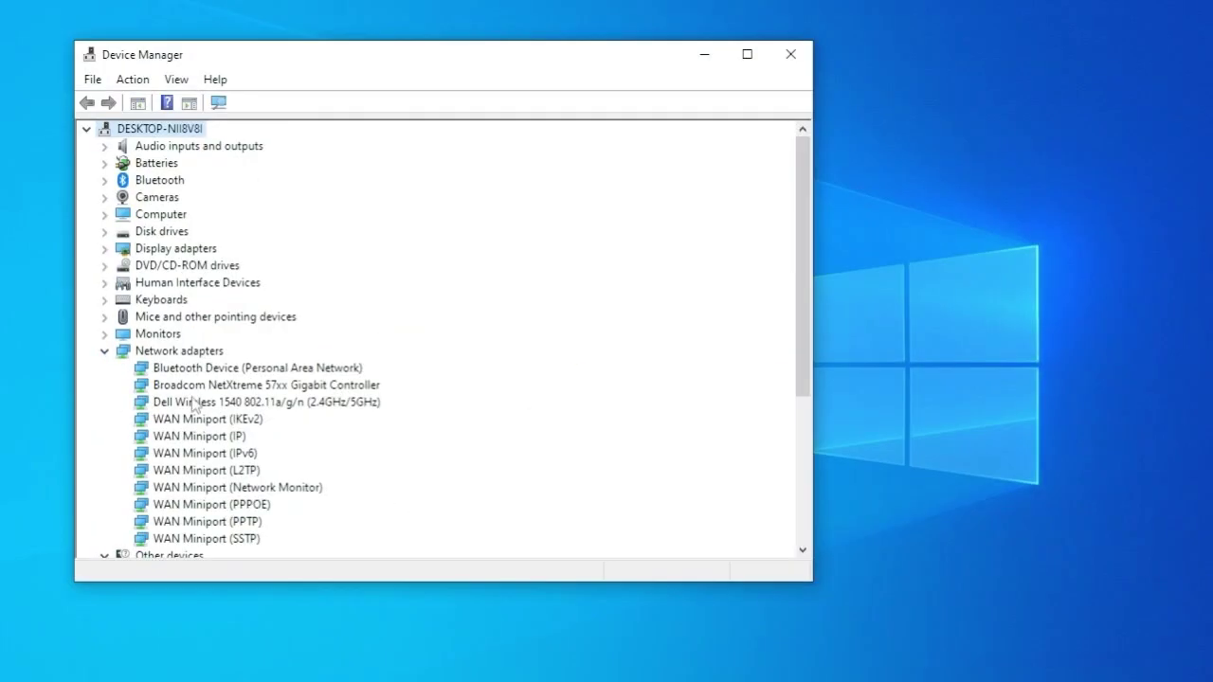
# - Run an automatic driver search for the Dell Wireless 1540 802.11a/g/n adapter and close the update wizard
pyautogui.click(291, 468)
pyautogui.rightClick(196, 404)
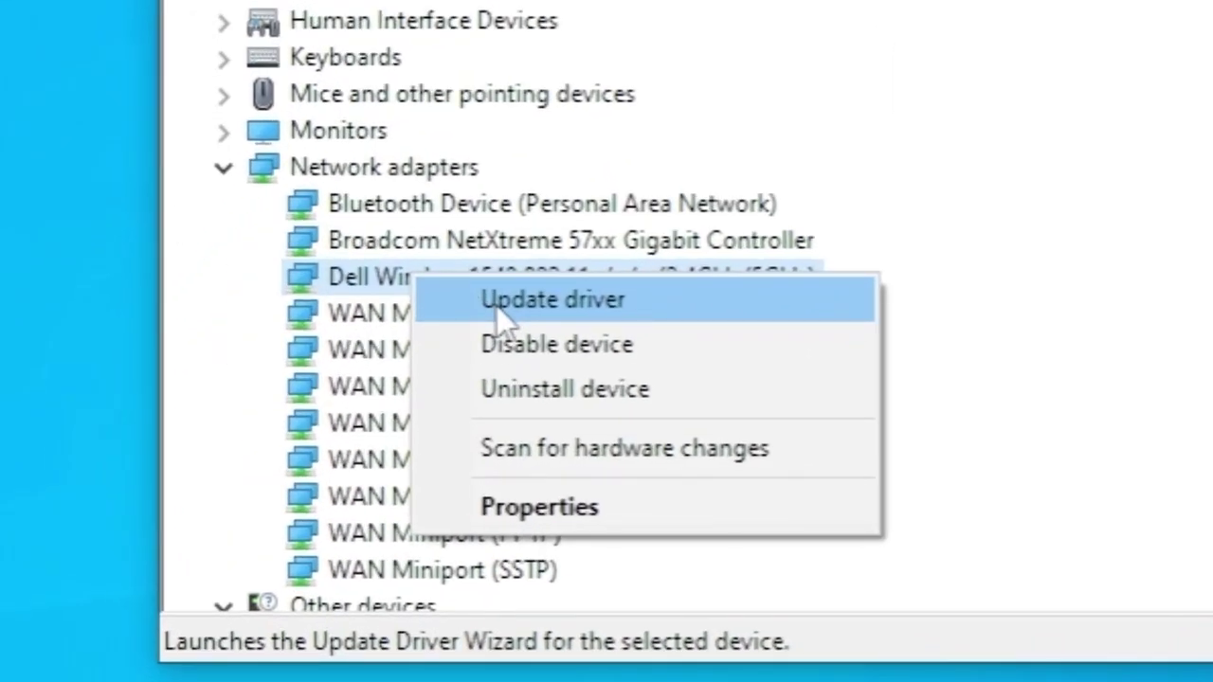
pyautogui.click(230, 414)
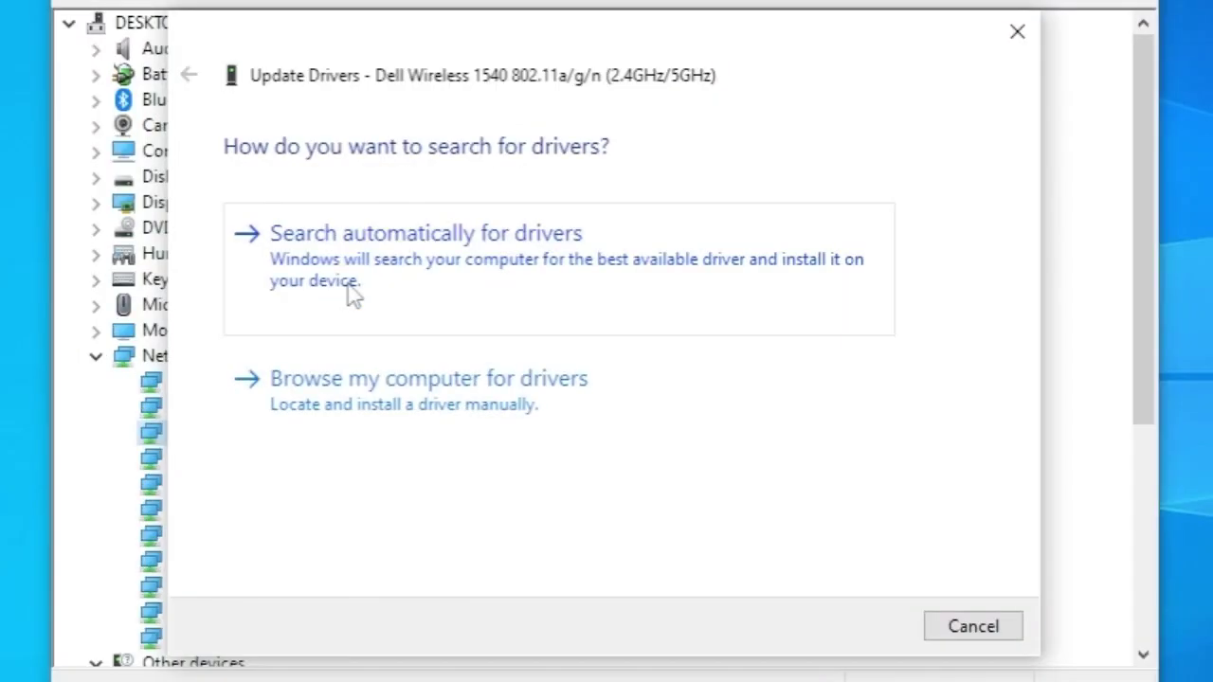
pyautogui.click(351, 284)
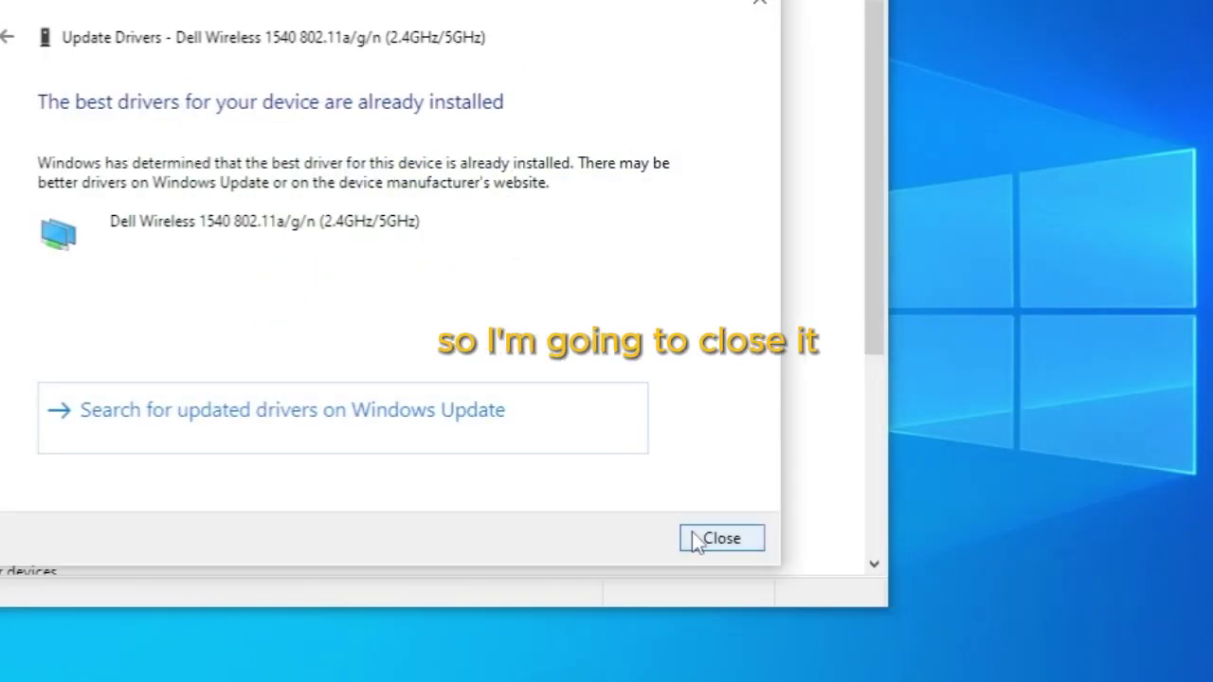
pyautogui.click(695, 539)
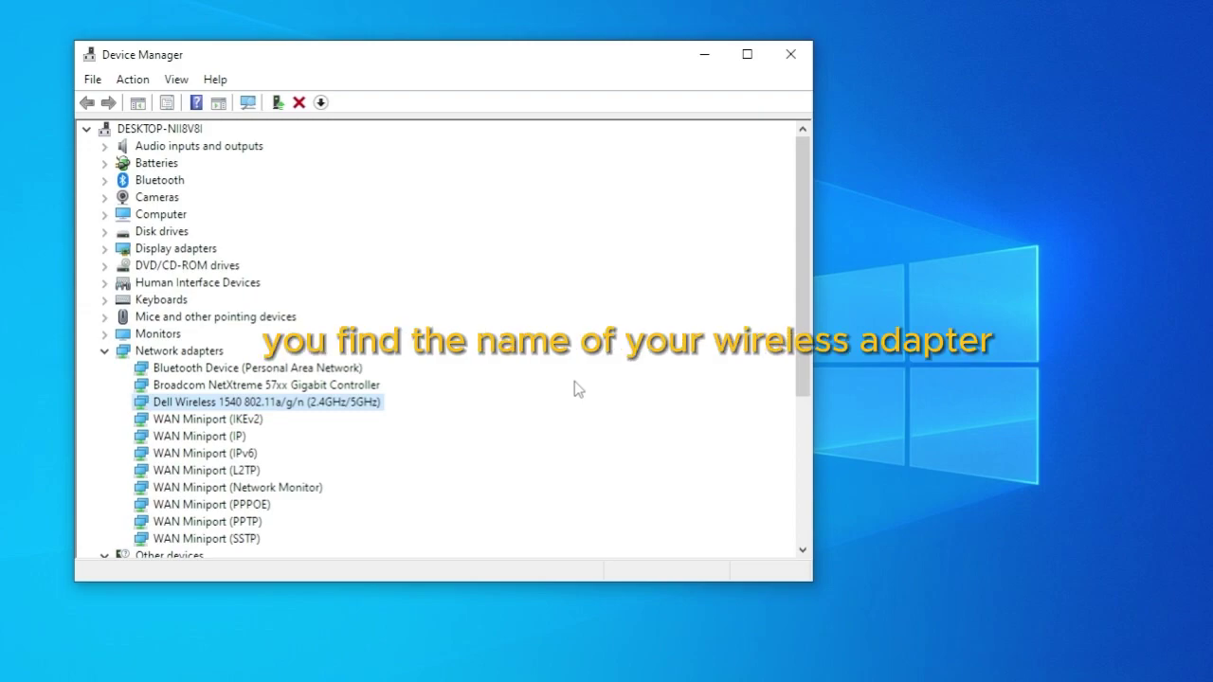
# - Copy the device description value from the details in the Dell Wireless 1540 adapter's properties
pyautogui.rightClick(359, 404)
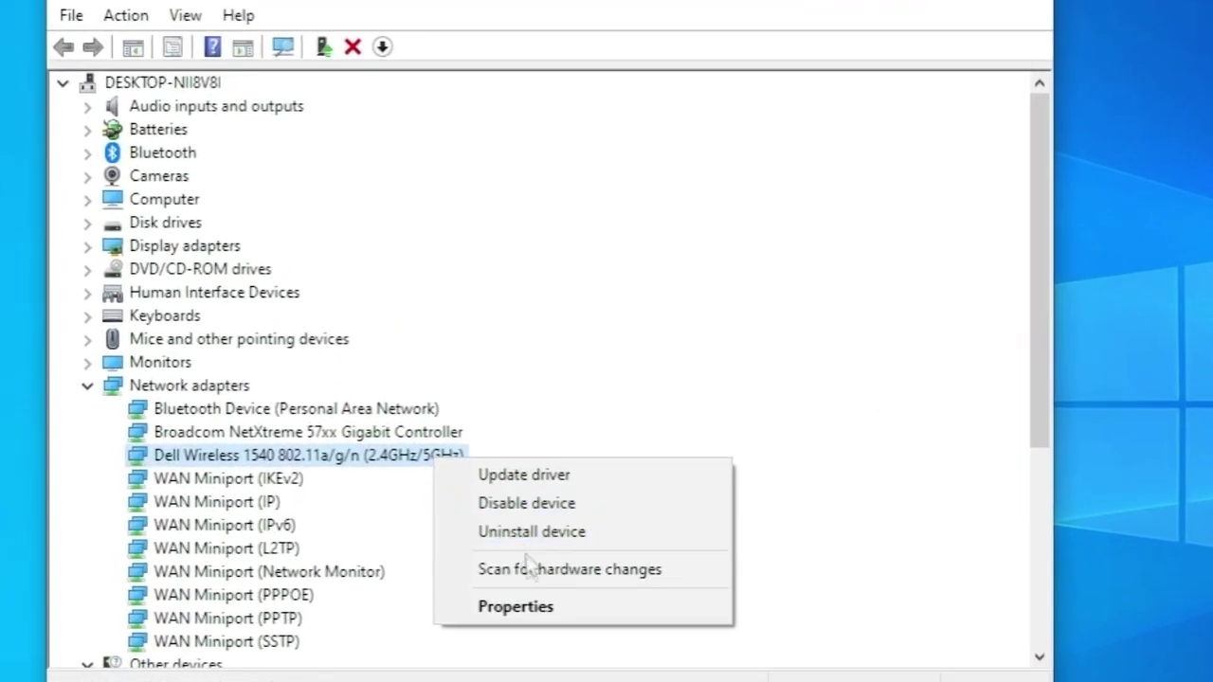
pyautogui.click(518, 605)
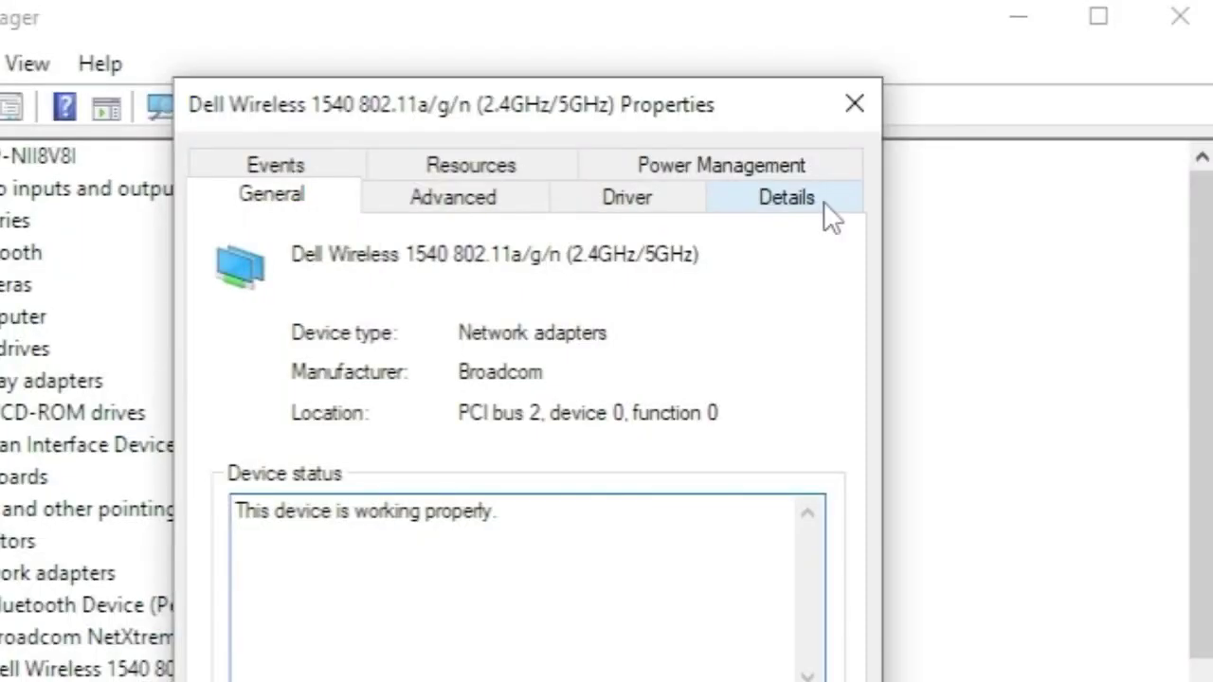
pyautogui.click(601, 154)
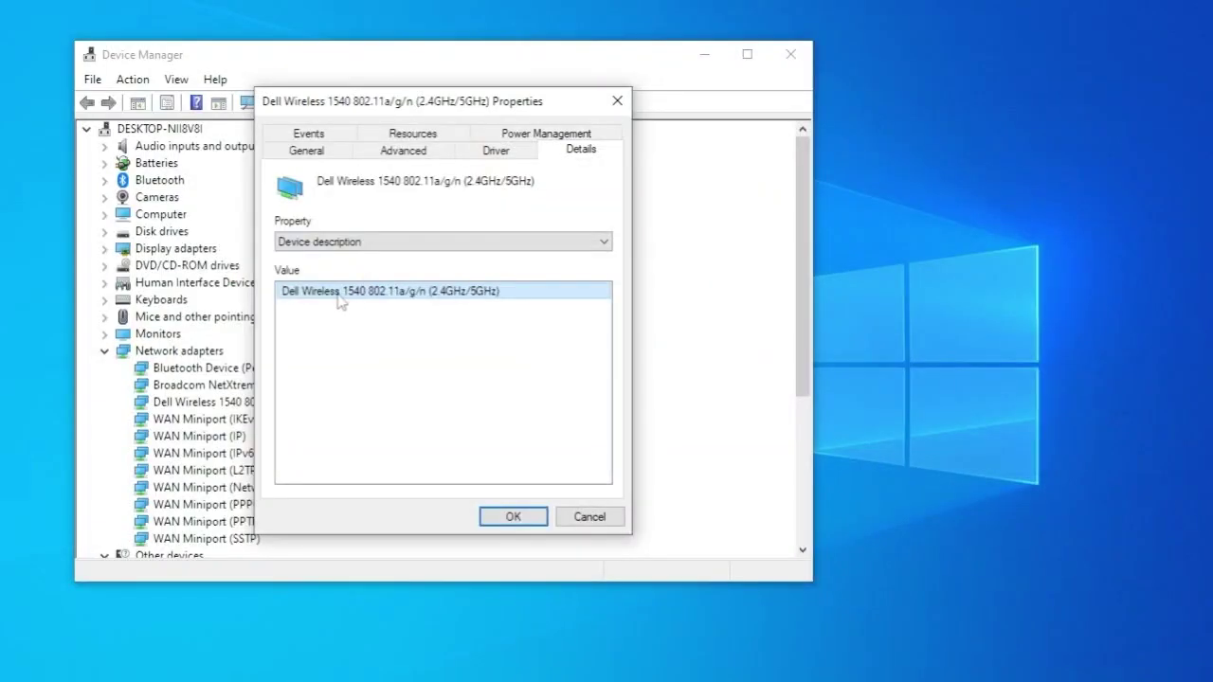
pyautogui.rightClick(331, 474)
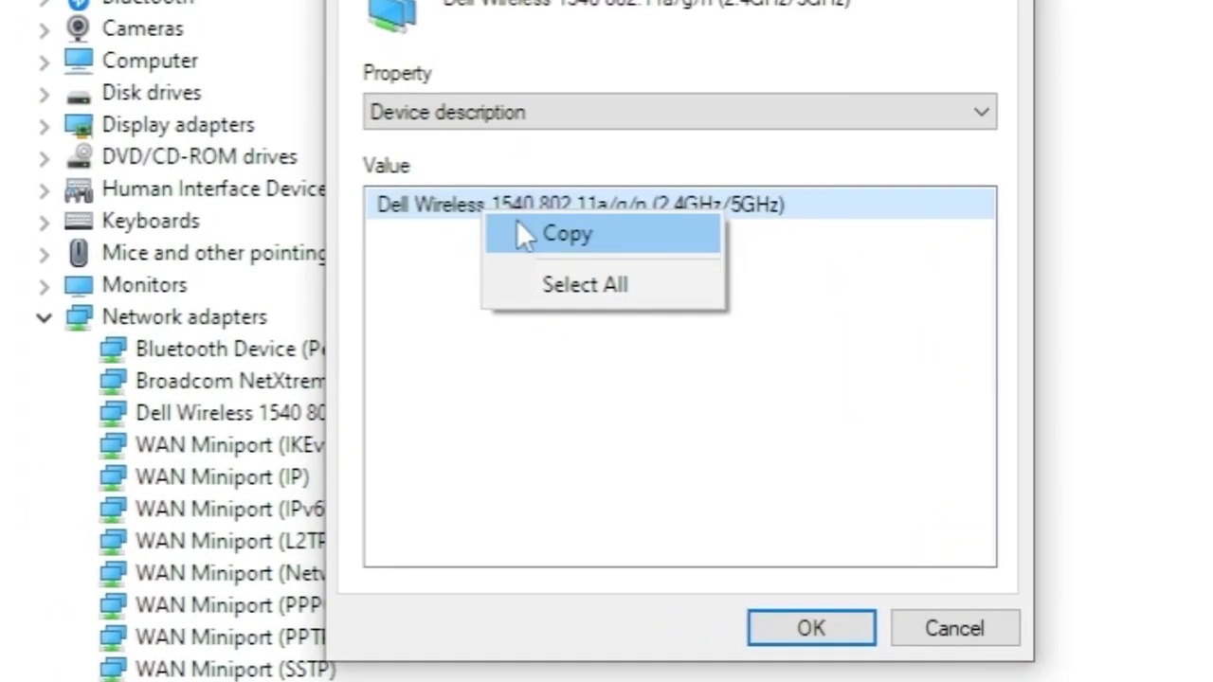
pyautogui.click(517, 223)
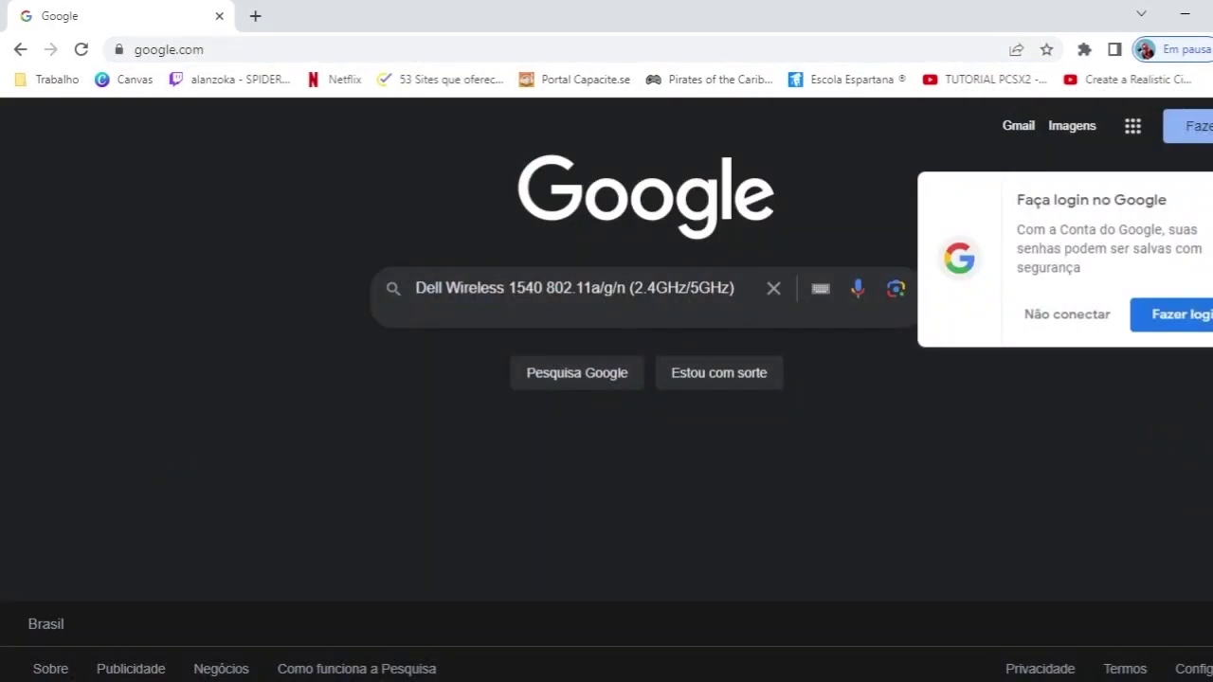
# - In the browser, search Google for "Dell Wireless 1540 802.11a/g/n (2.4GHz/5GHz) driver download" and view Dell's 1540/1550/1560/1708 WiFi driver page
pyautogui.press('BackSpace')
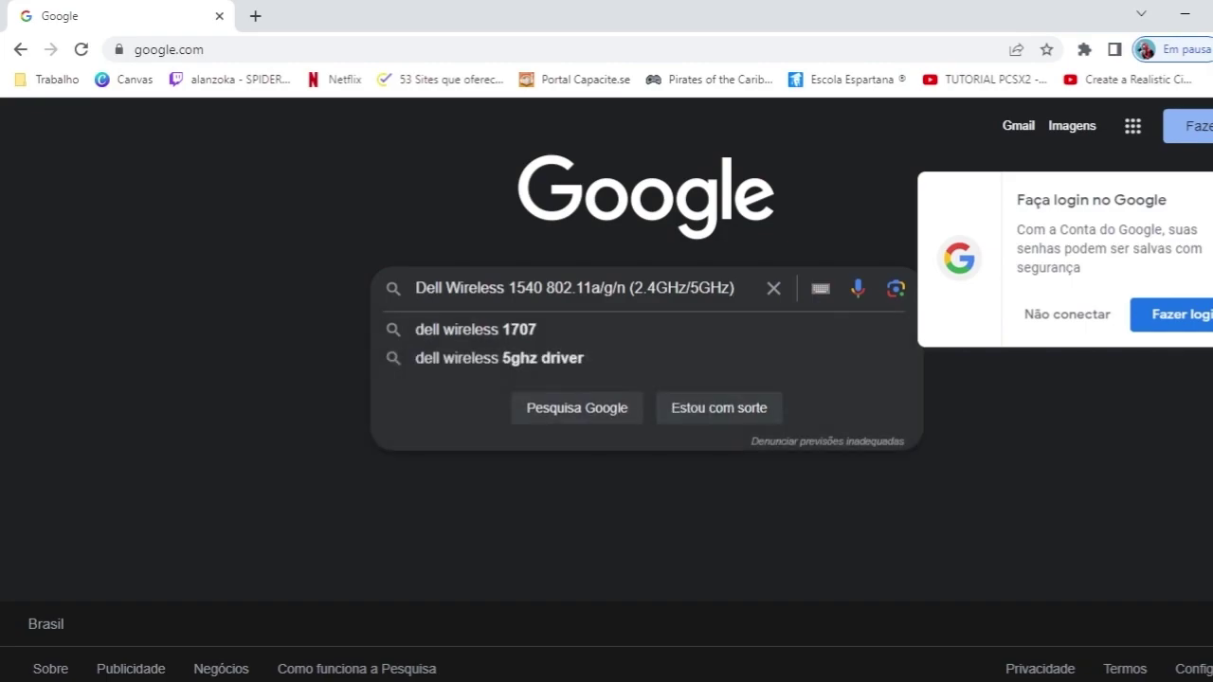
pyautogui.write('driver download')
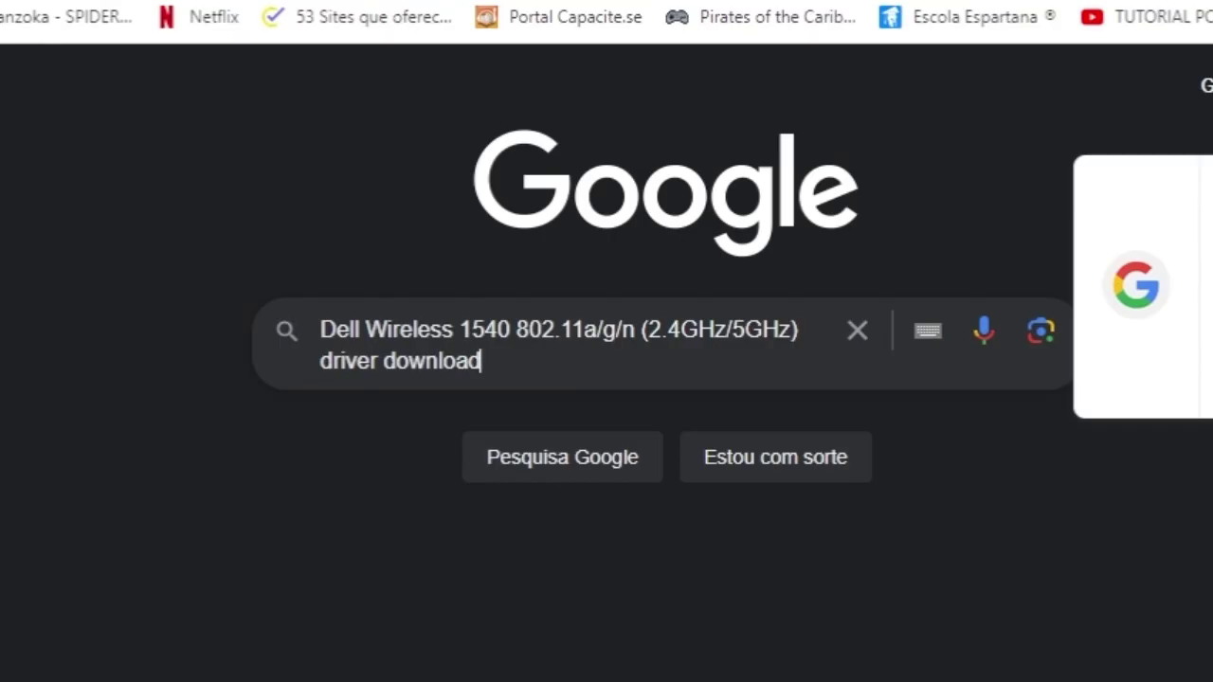
pyautogui.press('Return')
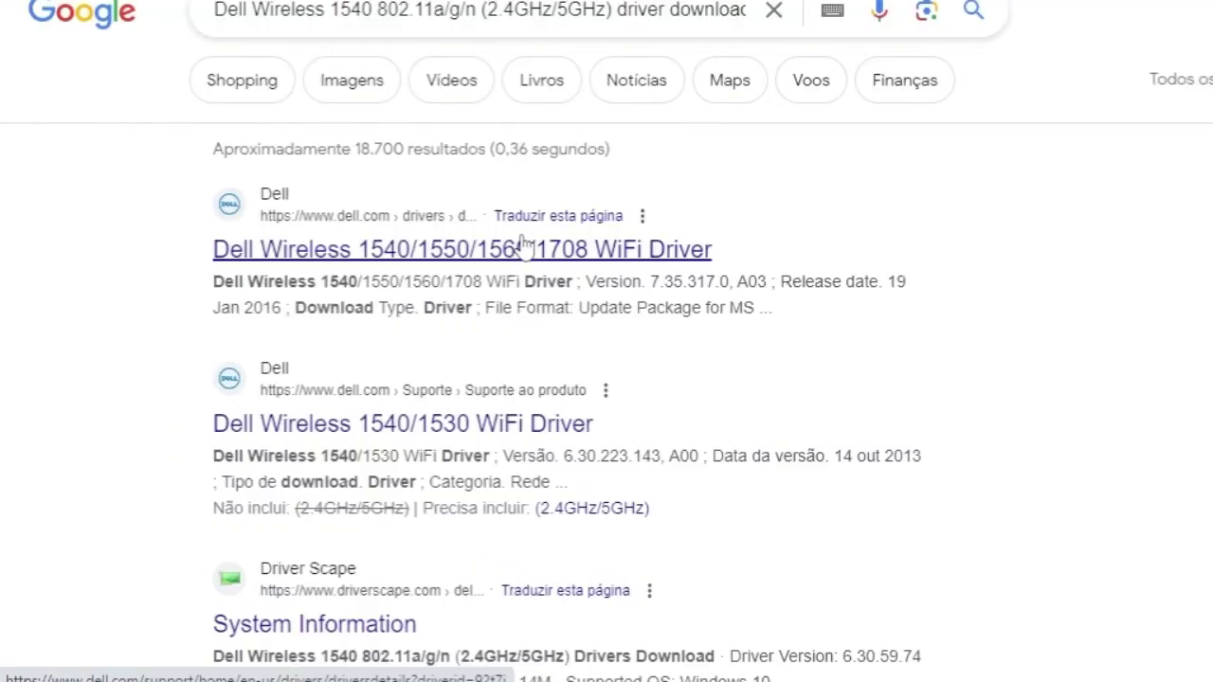
pyautogui.click(524, 248)
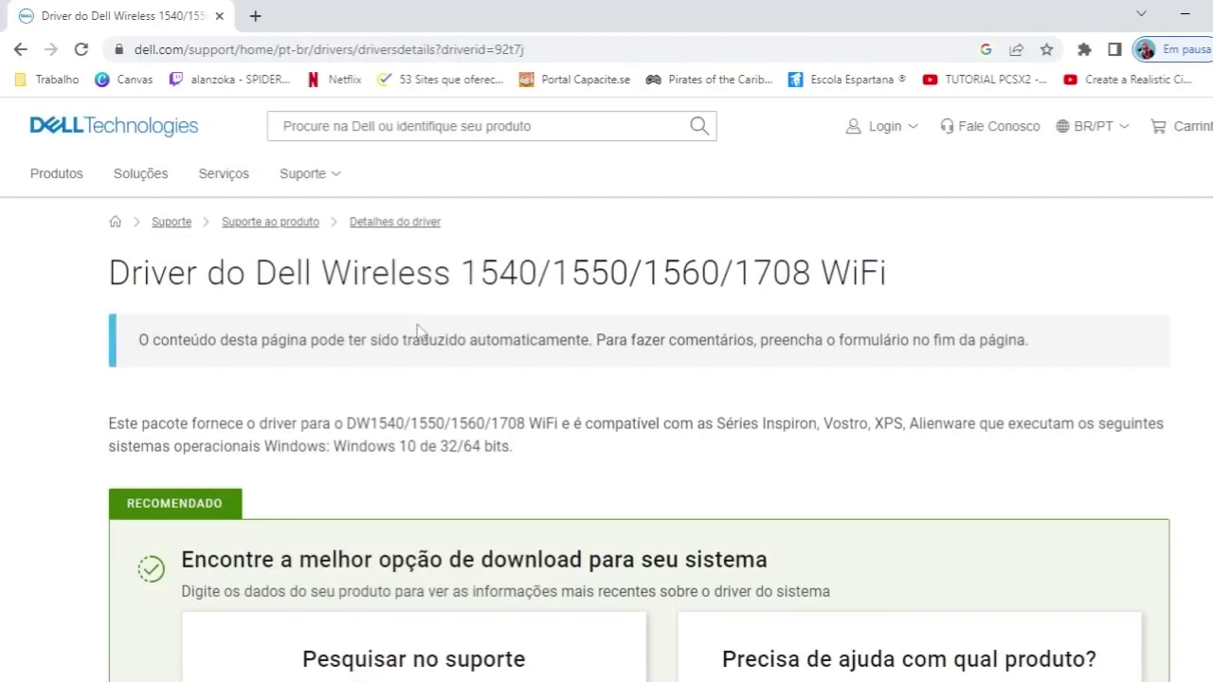
pyautogui.scroll(-10, 419, 331)
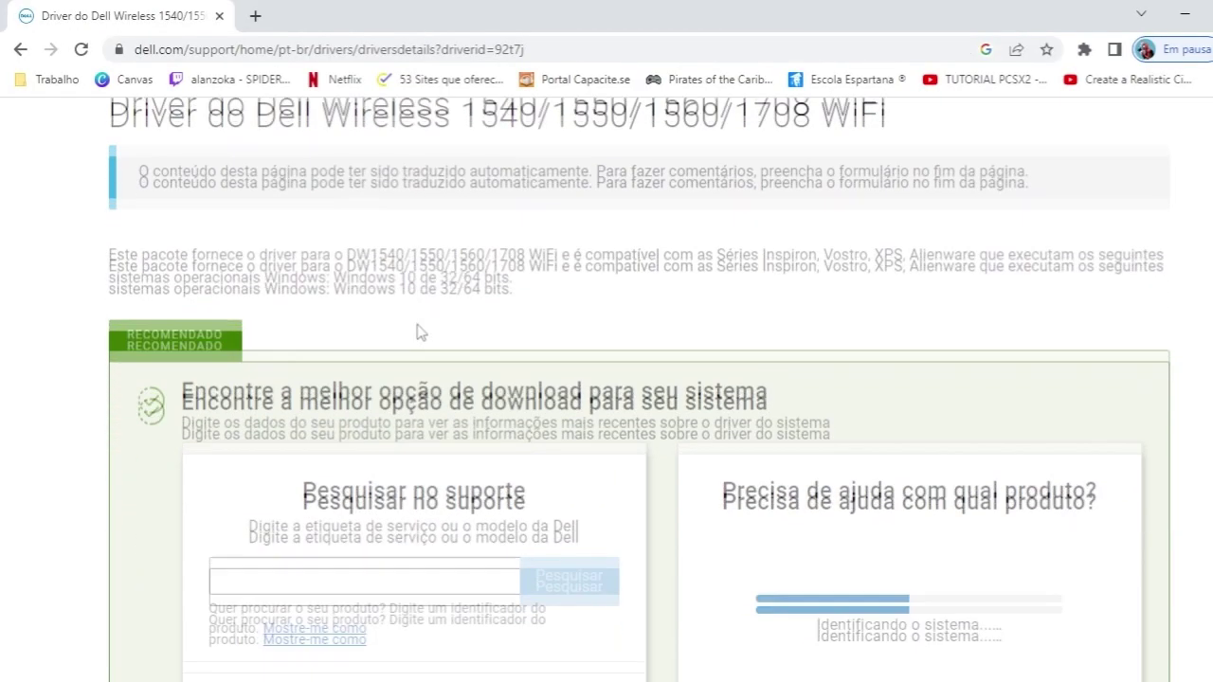
pyautogui.scroll(-3, 419, 331)
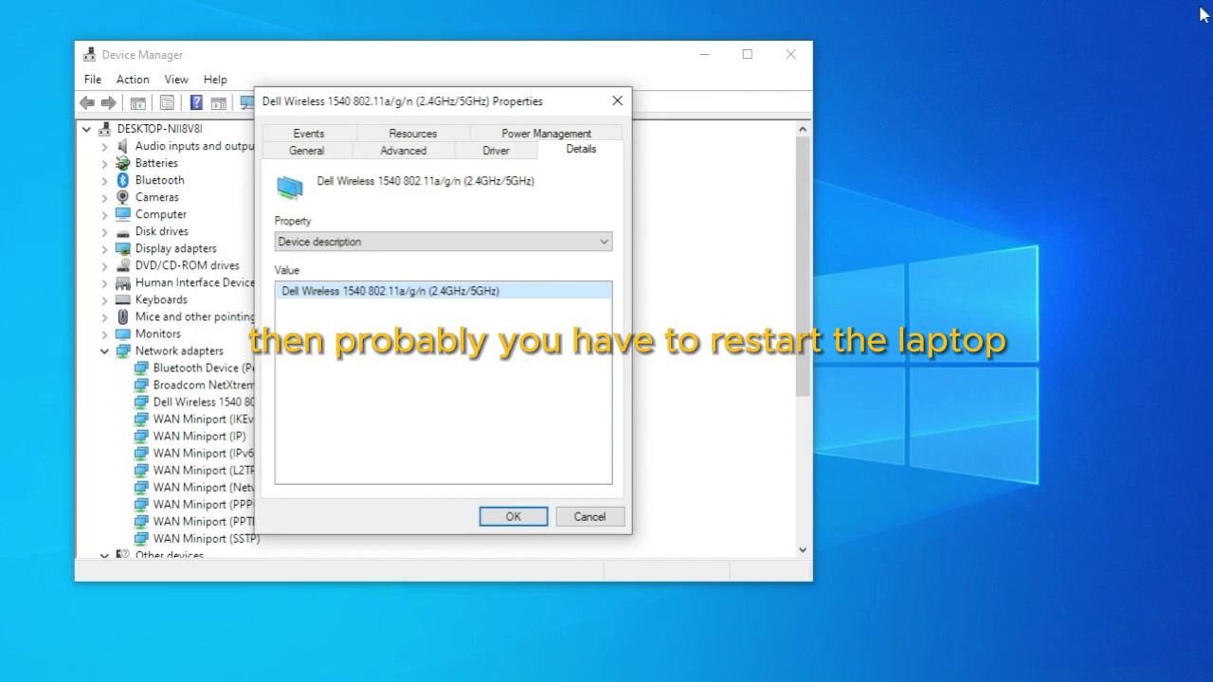
# - Return to Device Manager, close the wireless adapter's properties dialog and close Device Manager
pyautogui.press('Return')
pyautogui.click(791, 54)
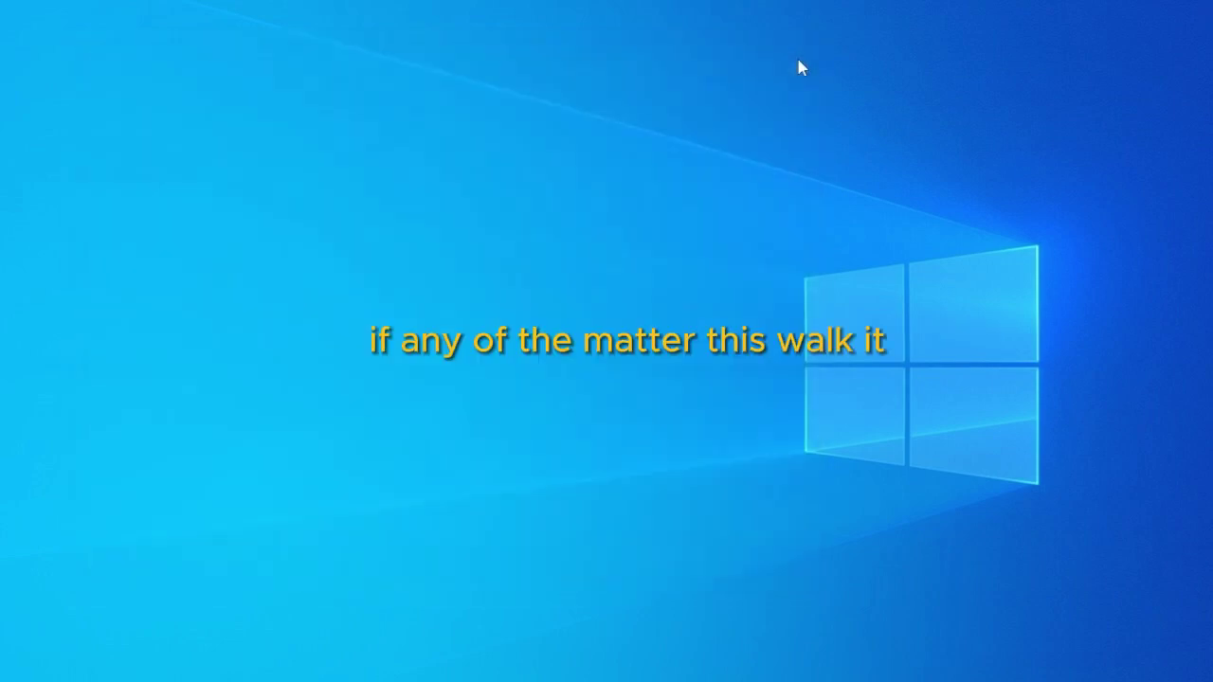